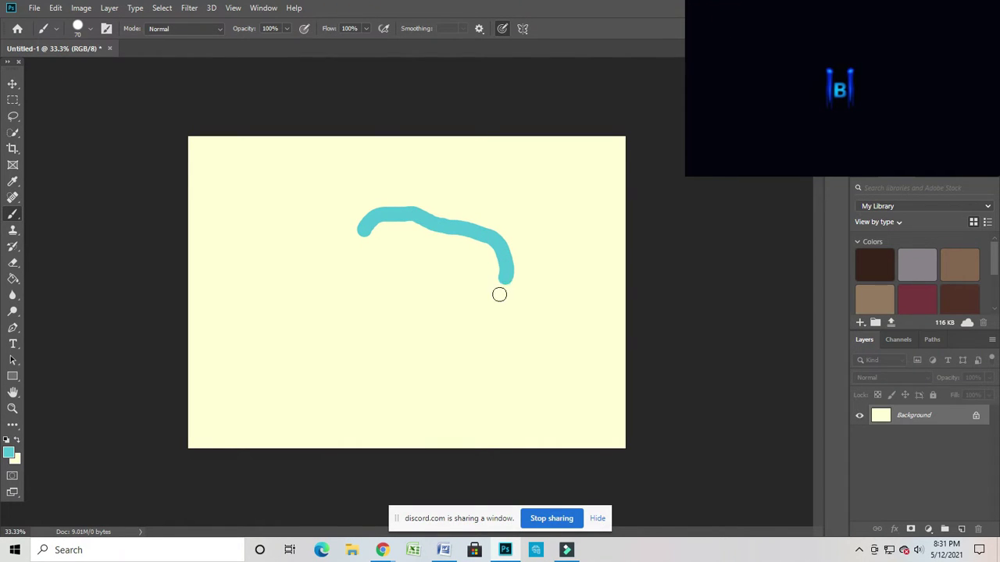
Step: Dot eyes onto the cyan dog face and dab its tongue
{"action": "left_click", "coordinate": [386, 246]}
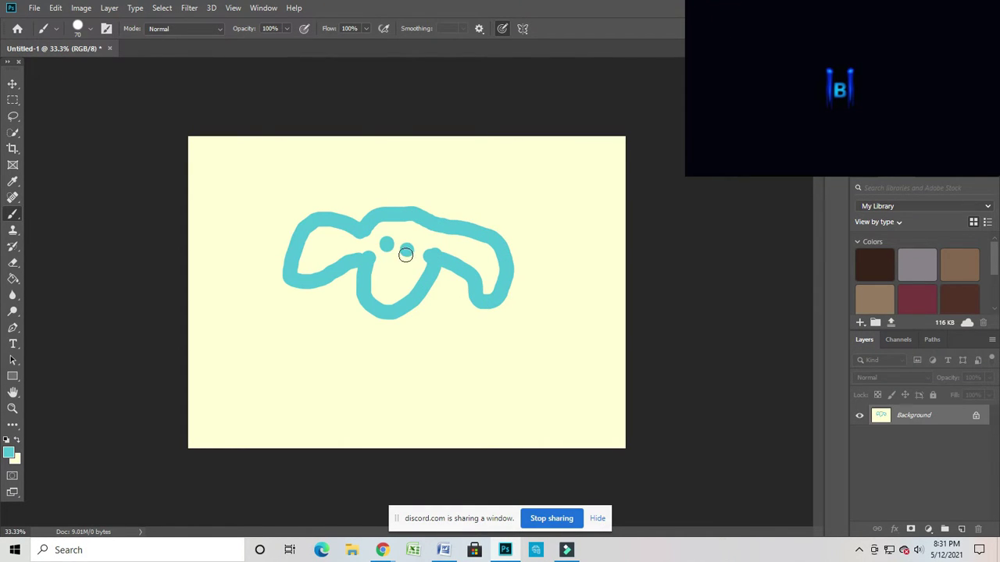
{"action": "left_click", "coordinate": [401, 278]}
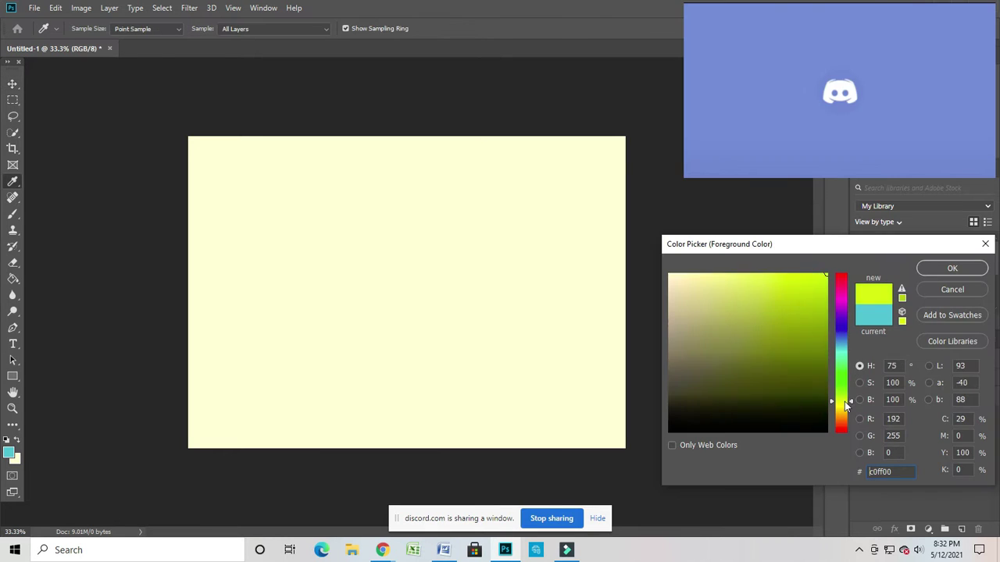
Step: Set a yellow painting colour and brush the dog's outline
{"action": "left_click", "coordinate": [817, 292]}
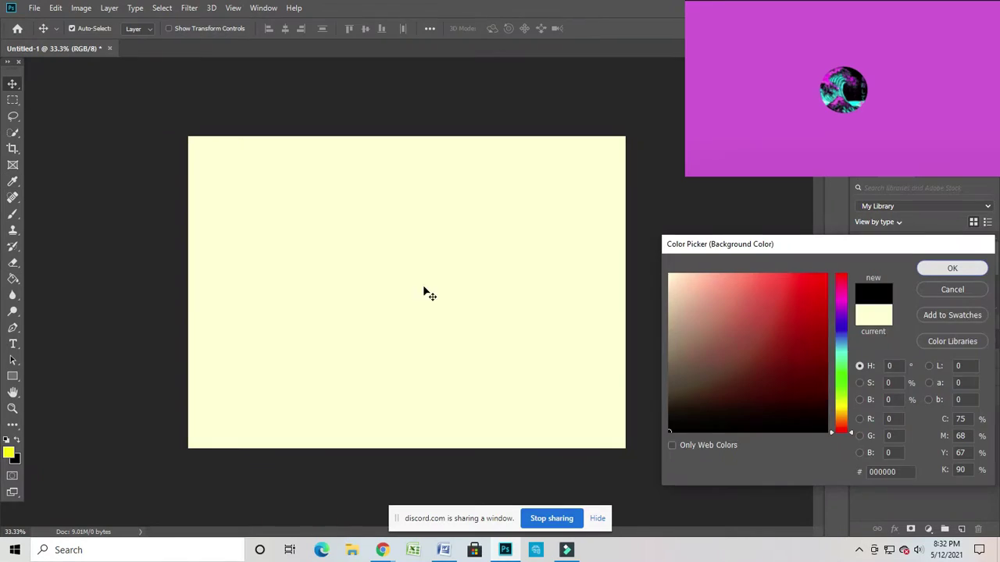
{"action": "key", "text": "Return"}
{"action": "mouse_move", "coordinate": [475, 226]}
{"action": "left_mouse_down"}
{"action": "mouse_move", "coordinate": [367, 194]}
{"action": "mouse_move", "coordinate": [325, 328]}
{"action": "mouse_move", "coordinate": [375, 406]}
{"action": "mouse_move", "coordinate": [405, 366]}
{"action": "mouse_move", "coordinate": [457, 363]}
{"action": "mouse_move", "coordinate": [464, 410]}
{"action": "mouse_move", "coordinate": [537, 301]}
{"action": "mouse_move", "coordinate": [464, 225]}
{"action": "left_mouse_up"}
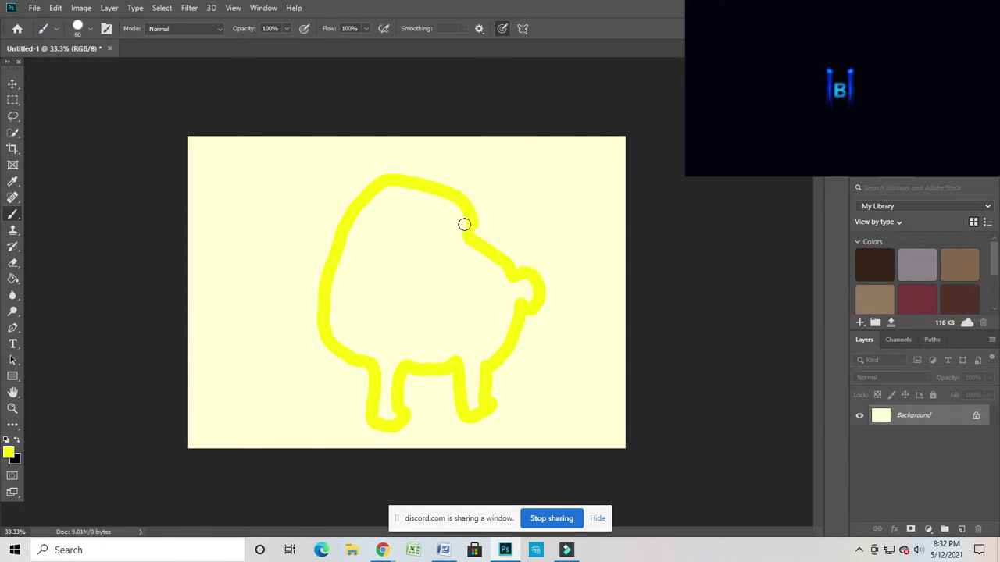
Step: Switch to black and draw the dog's two eyes and nose
{"action": "left_click", "coordinate": [17, 439]}
{"action": "left_click_drag", "start_coordinate": [390, 226], "coordinate": [395, 231]}
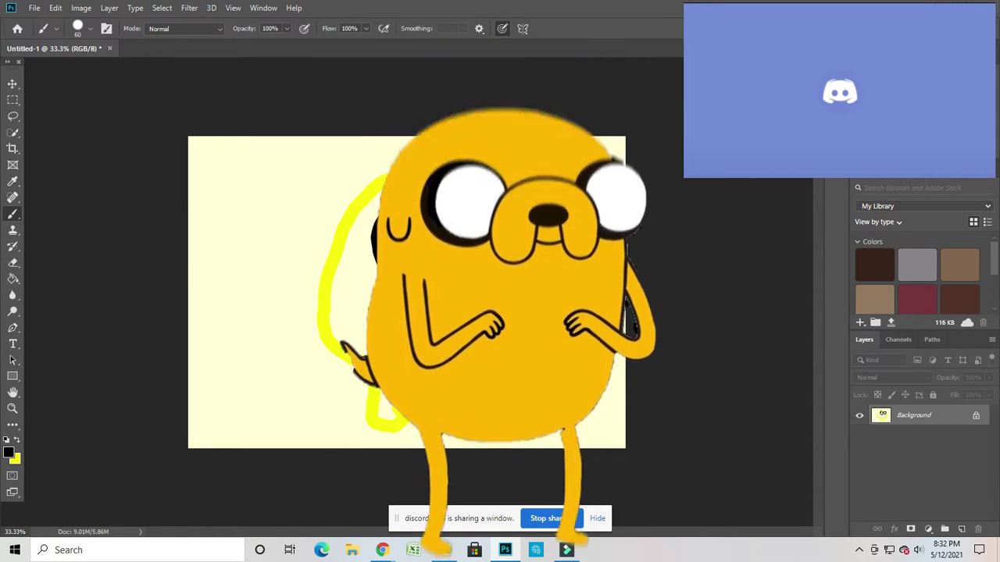
{"action": "left_click_drag", "start_coordinate": [468, 226], "coordinate": [472, 231]}
{"action": "left_click_drag", "start_coordinate": [447, 303], "coordinate": [458, 303]}
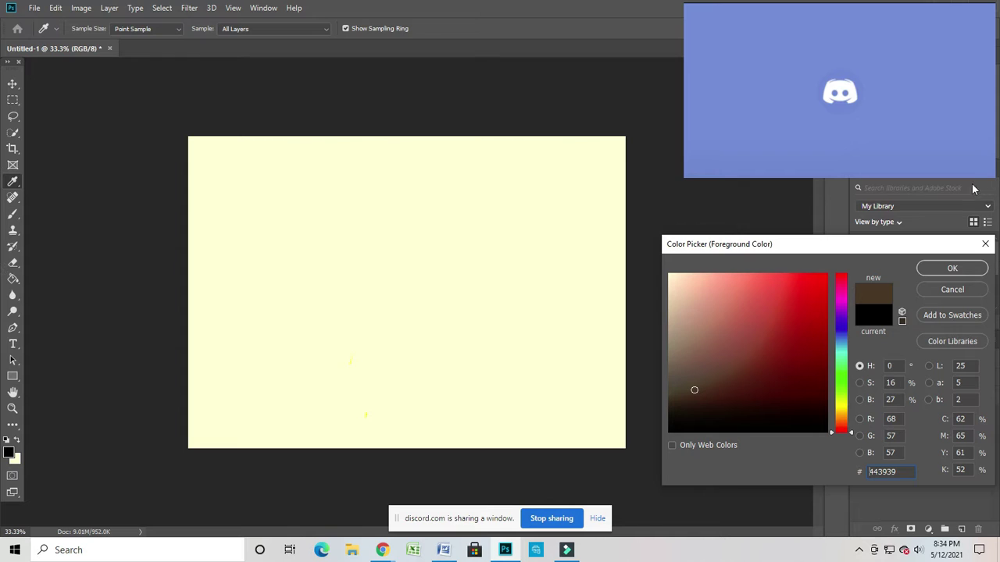
Step: Confirm dark brown and brush the character's head outline
{"action": "left_click", "coordinate": [952, 268]}
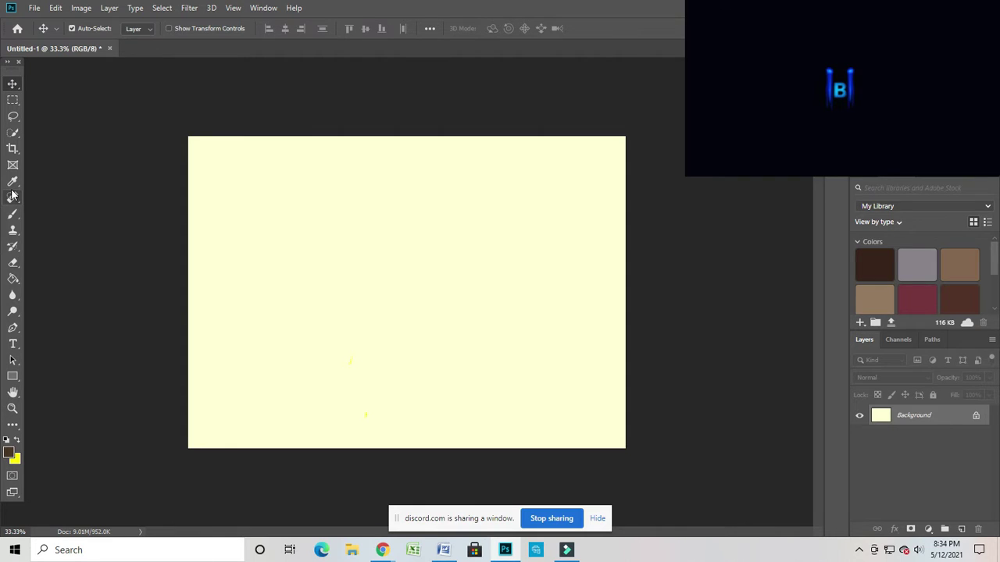
{"action": "left_click", "coordinate": [12, 198]}
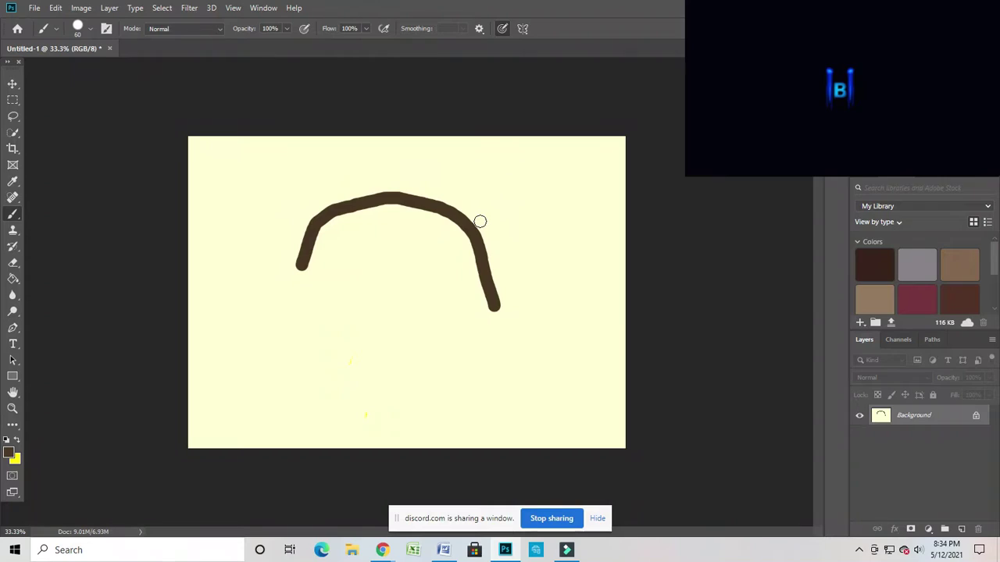
{"action": "left_click_drag", "start_coordinate": [482, 222], "coordinate": [468, 158]}
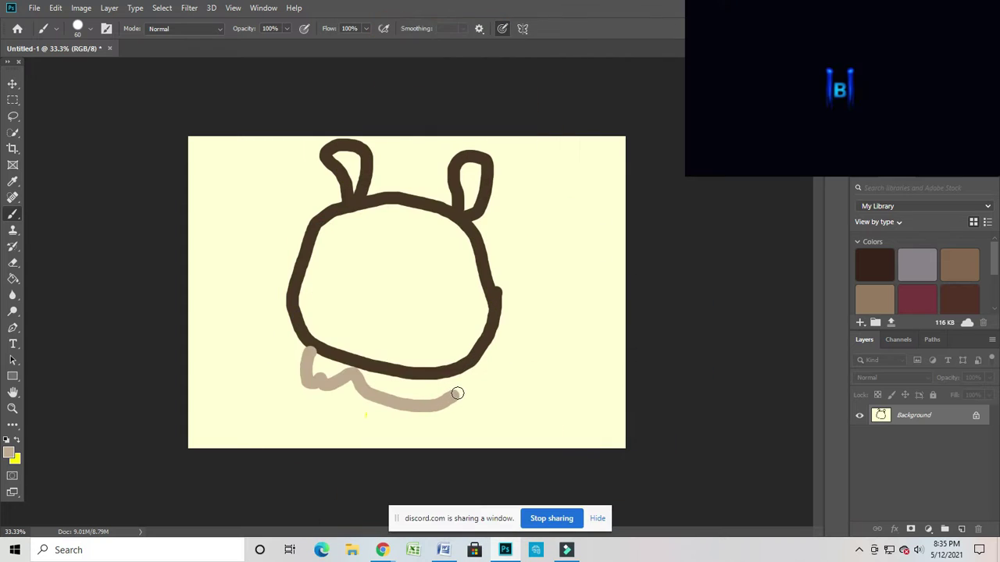
Step: Add tan collar strokes under the head and fill the shirt yellow
{"action": "left_click_drag", "start_coordinate": [306, 366], "coordinate": [488, 355]}
{"action": "left_click", "coordinate": [17, 440]}
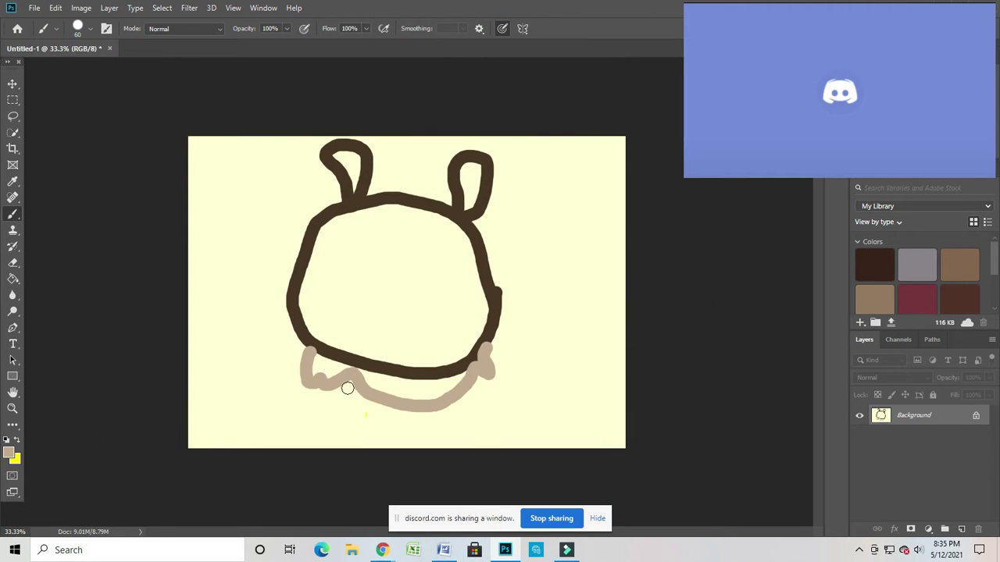
{"action": "left_click_drag", "start_coordinate": [344, 386], "coordinate": [410, 418]}
{"action": "left_click", "coordinate": [17, 445]}
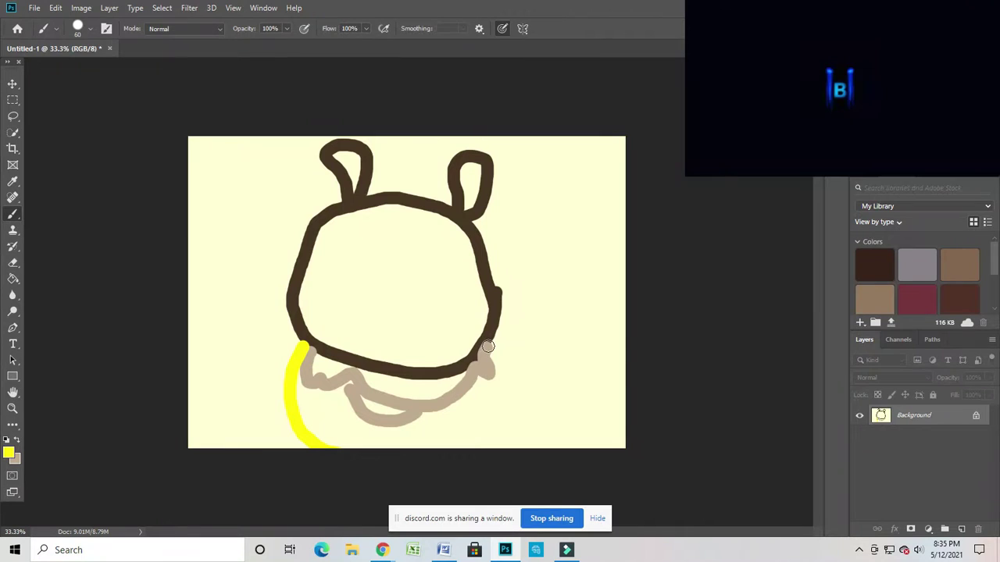
{"action": "left_click", "coordinate": [297, 406]}
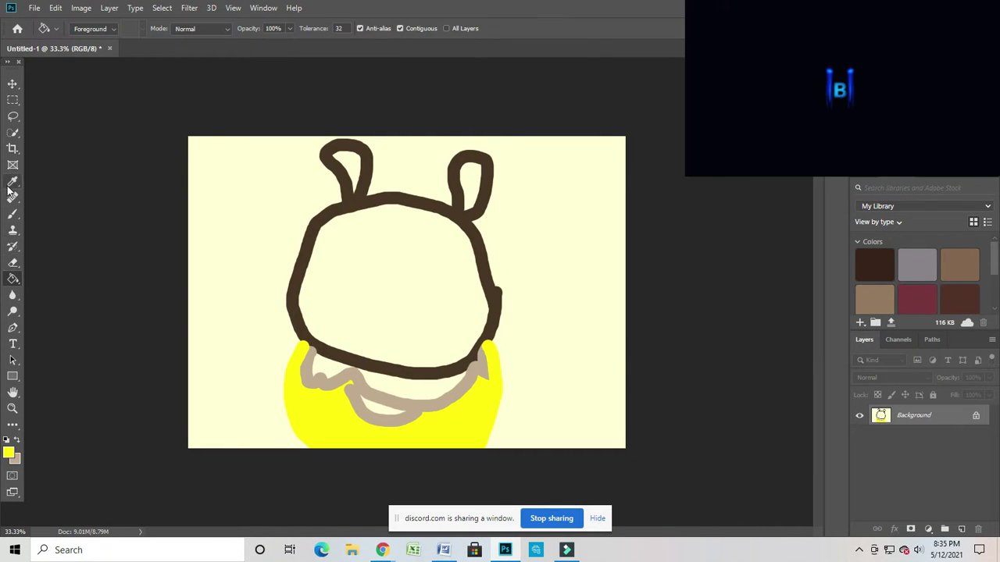
Step: Brush black face marks, undoing a stray stroke, and dot an eye
{"action": "left_click", "coordinate": [12, 214]}
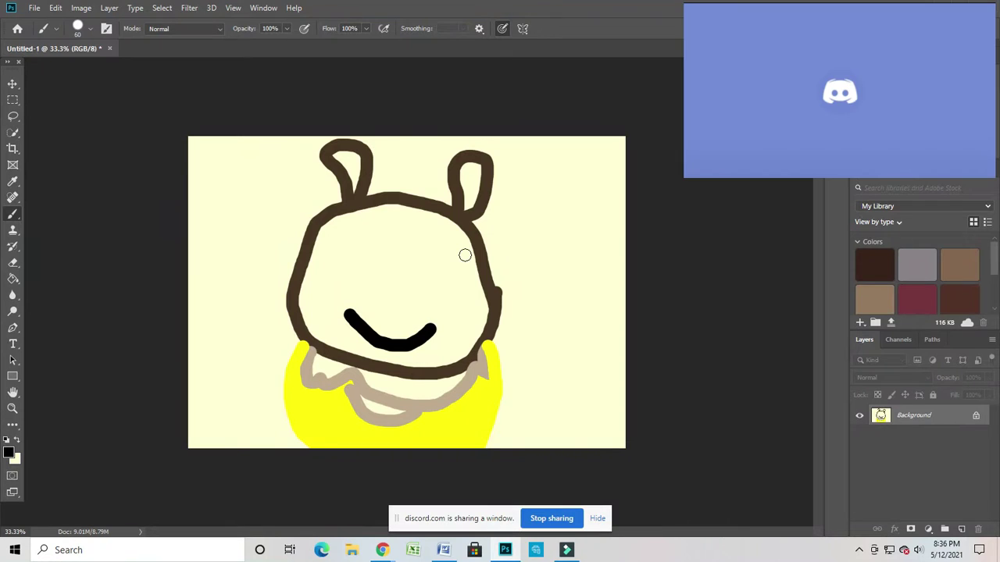
{"action": "left_click_drag", "start_coordinate": [425, 227], "coordinate": [422, 269]}
{"action": "key", "text": "ctrl+z"}
{"action": "left_click", "coordinate": [356, 231]}
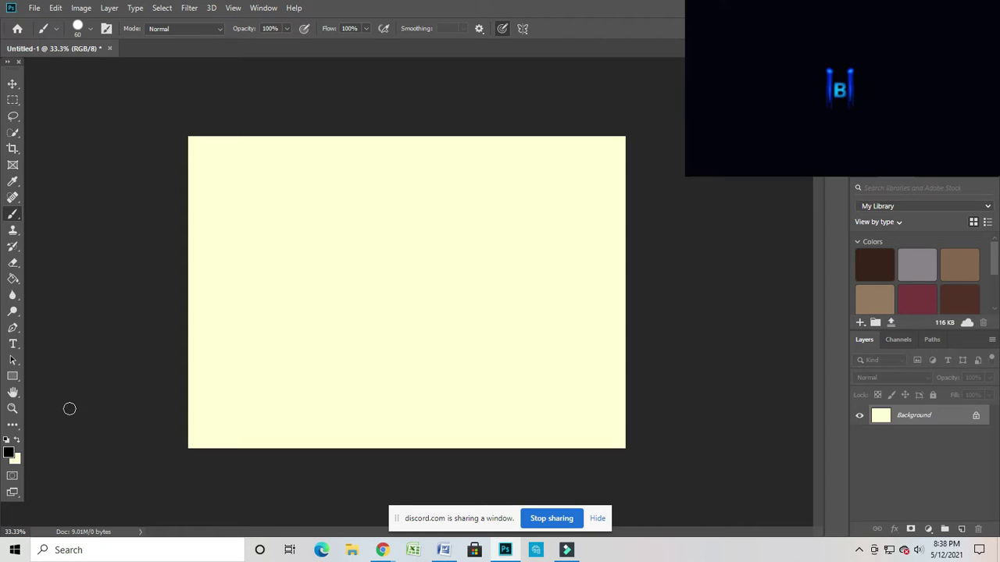
Step: Set the foreground colour to orange-brown
{"action": "left_click", "coordinate": [10, 452]}
{"action": "left_click", "coordinate": [737, 316]}
{"action": "key", "text": "Return"}
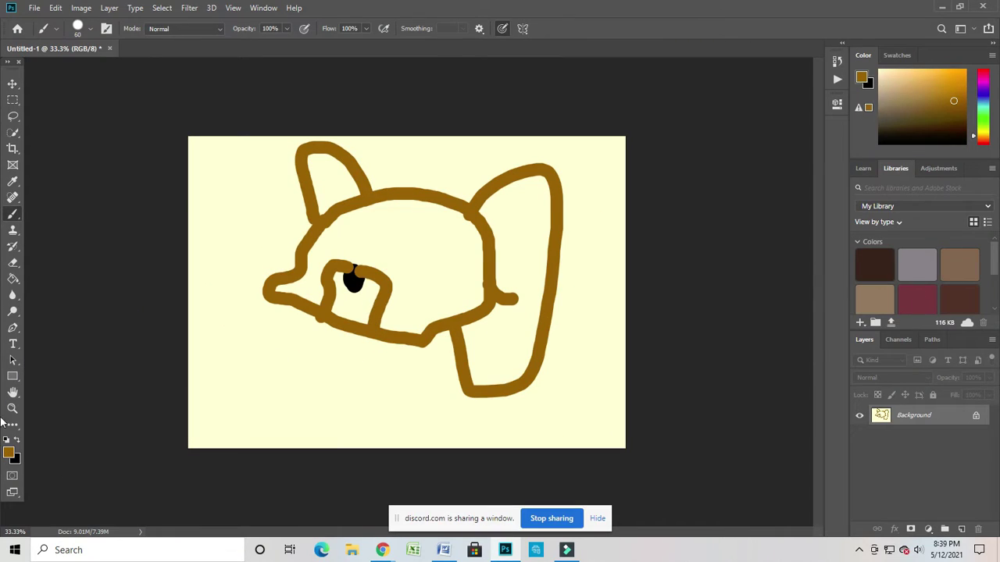
Step: Switch to black and draw the mouse's eye marks and second oval
{"action": "left_click", "coordinate": [16, 449]}
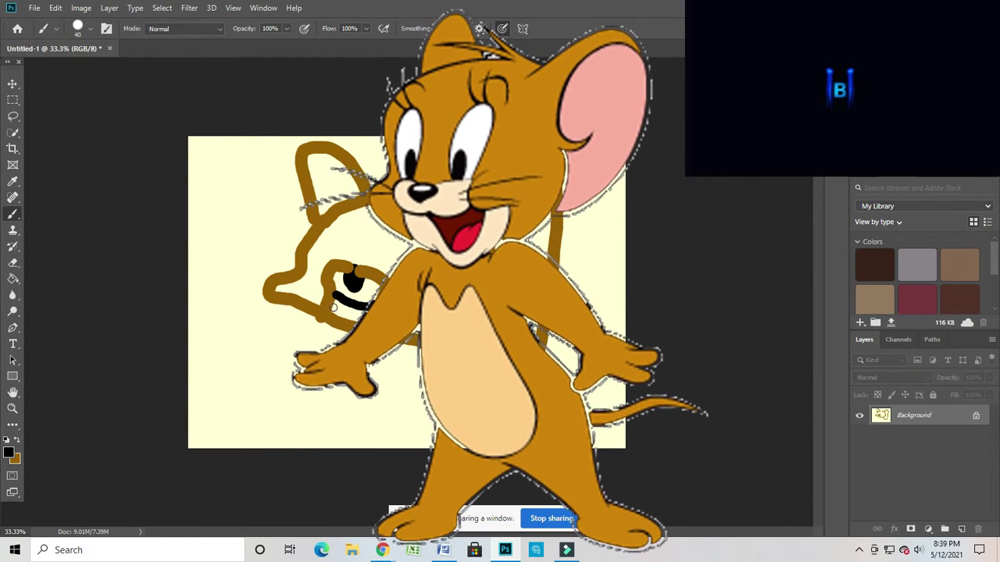
{"action": "left_click_drag", "start_coordinate": [341, 305], "coordinate": [355, 316]}
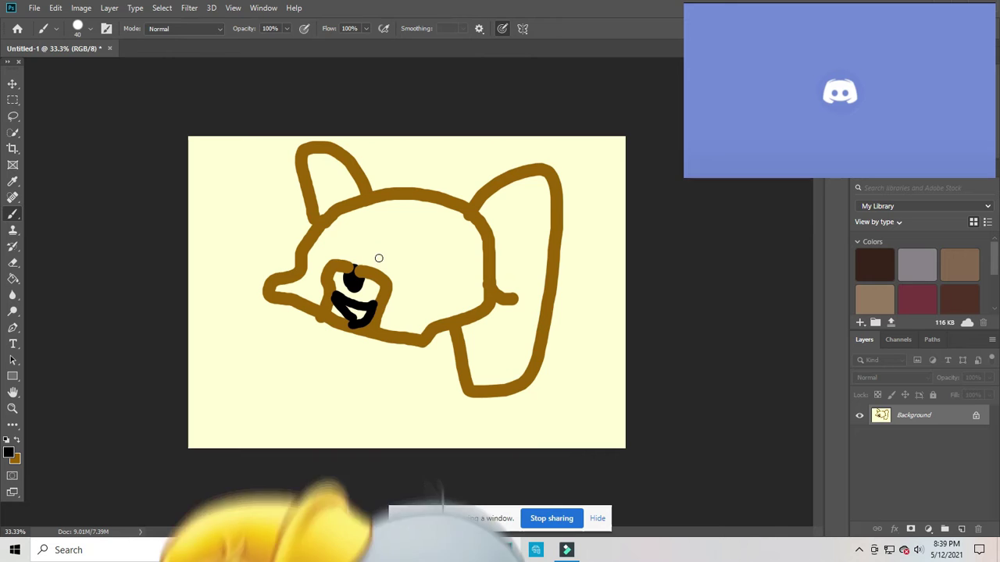
{"action": "left_click_drag", "start_coordinate": [365, 225], "coordinate": [357, 274]}
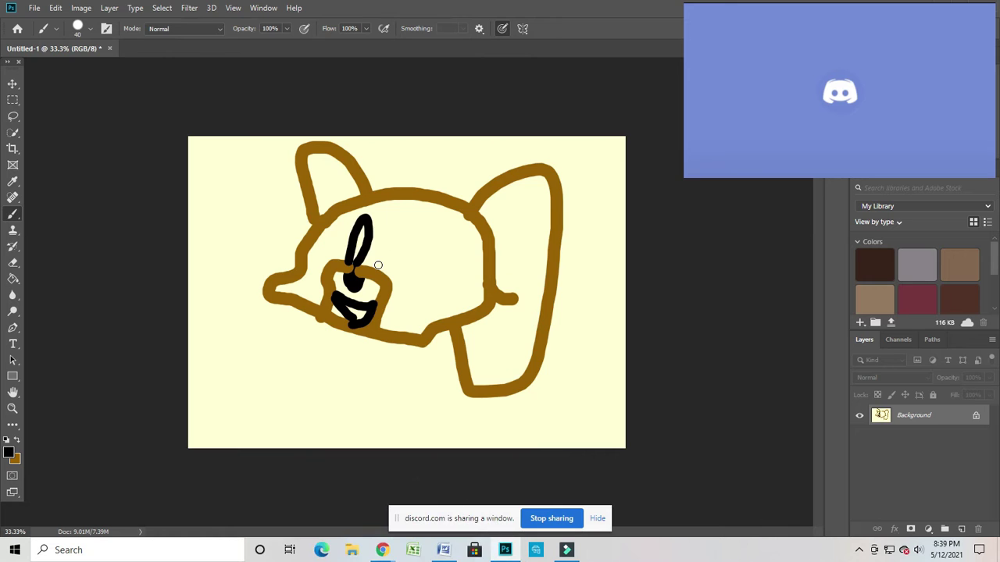
{"action": "left_click_drag", "start_coordinate": [391, 226], "coordinate": [382, 232]}
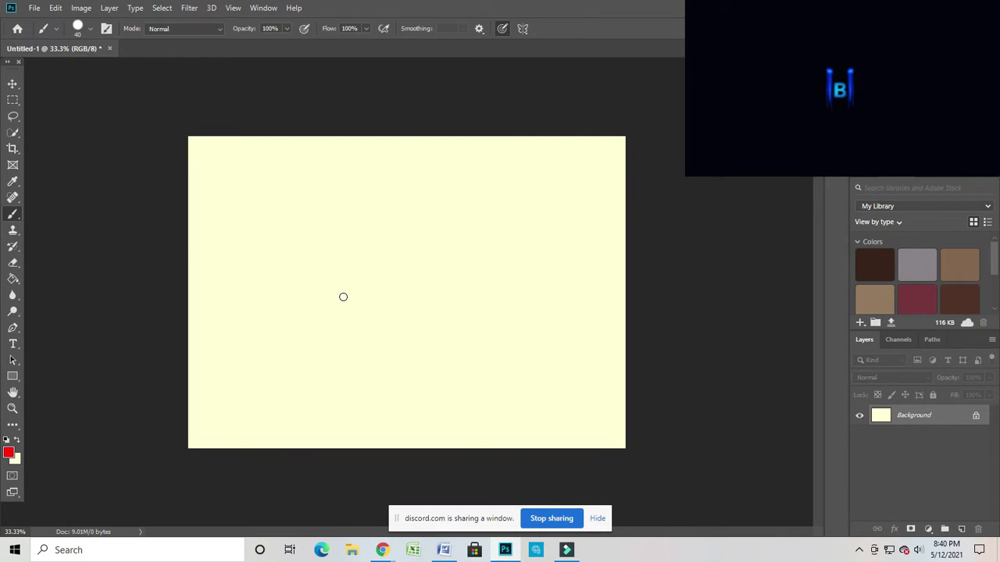
Step: Reset the painting colours to default black and white
{"action": "key", "text": "d"}
Step: Draw the boy's tan head circle, undoing two stray tan strokes
{"action": "key", "text": "ctrl+z"}
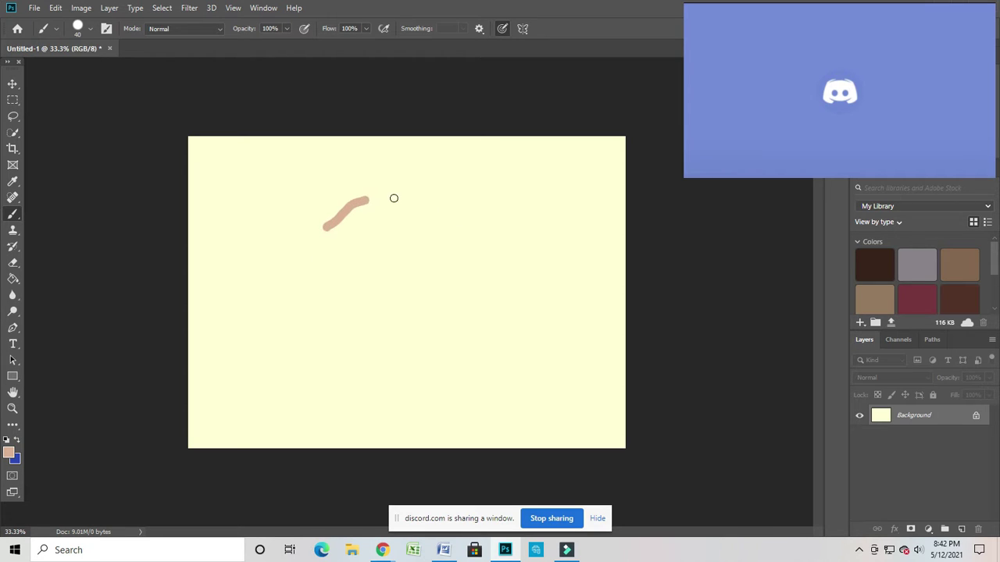
{"action": "left_click_drag", "start_coordinate": [326, 227], "coordinate": [434, 234]}
{"action": "key", "text": "ctrl+z"}
{"action": "left_click_drag", "start_coordinate": [335, 227], "coordinate": [328, 225]}
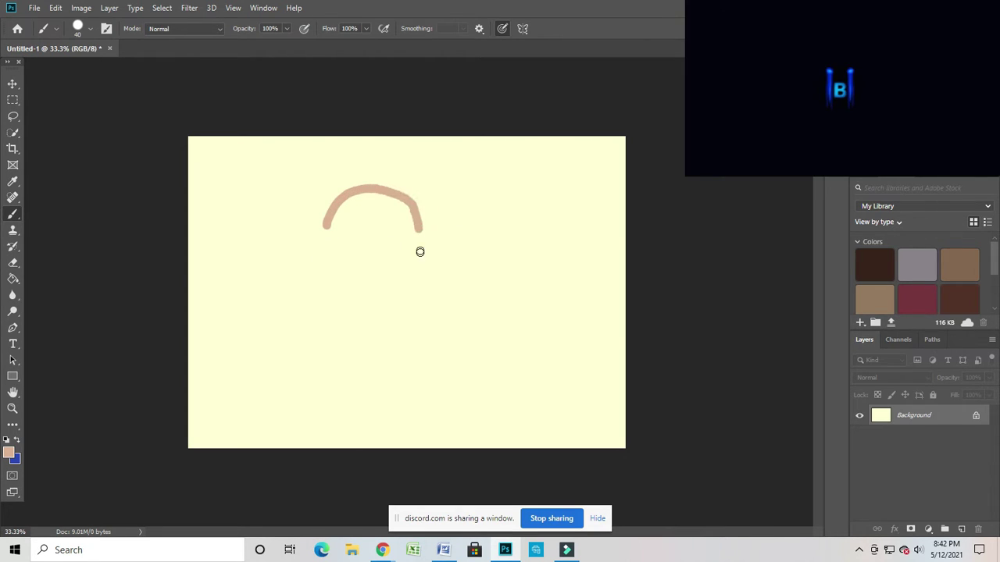
Step: Brush a blue cap over the head and the yellow body
{"action": "key", "text": "x"}
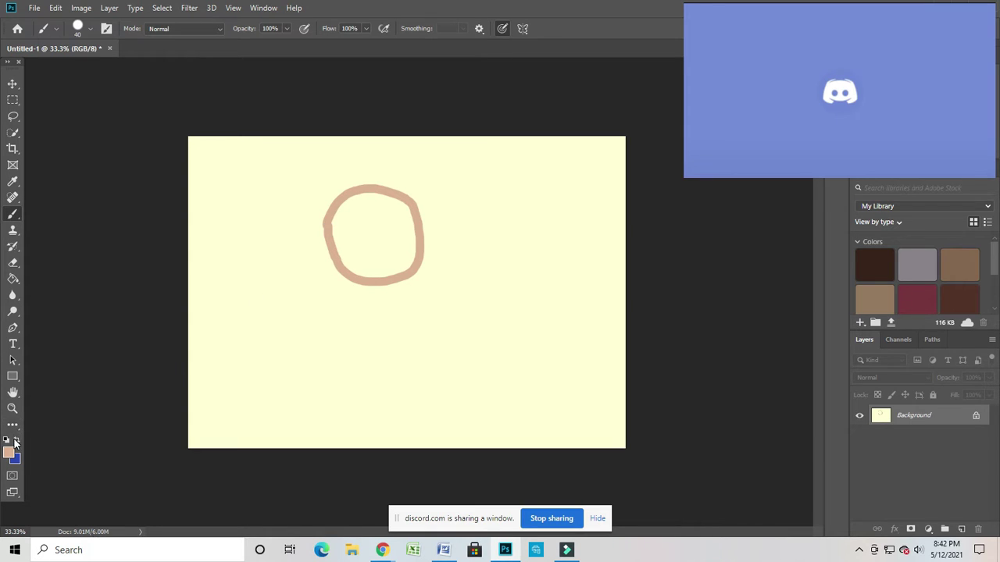
{"action": "left_click_drag", "start_coordinate": [324, 225], "coordinate": [472, 204]}
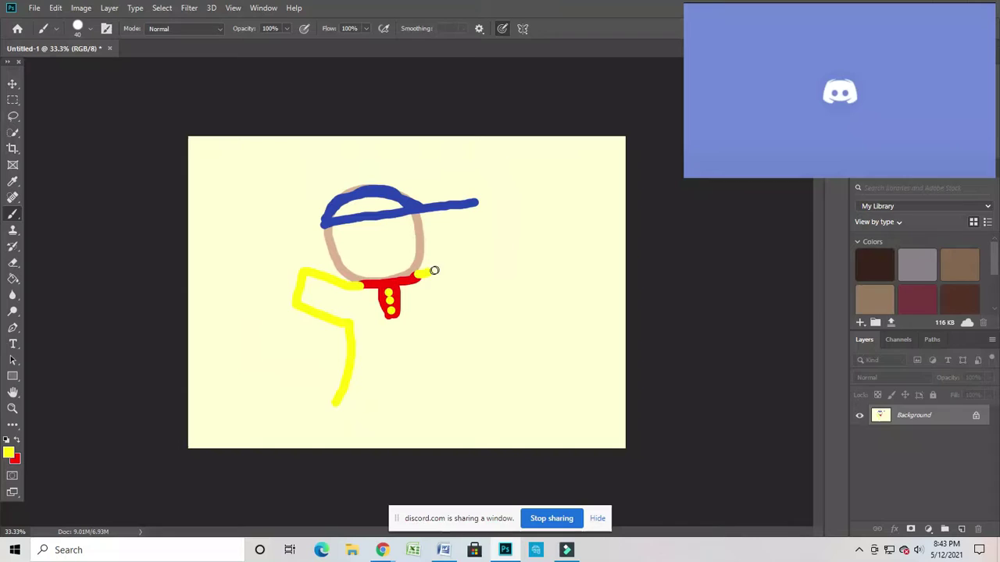
{"action": "left_click_drag", "start_coordinate": [450, 290], "coordinate": [404, 406]}
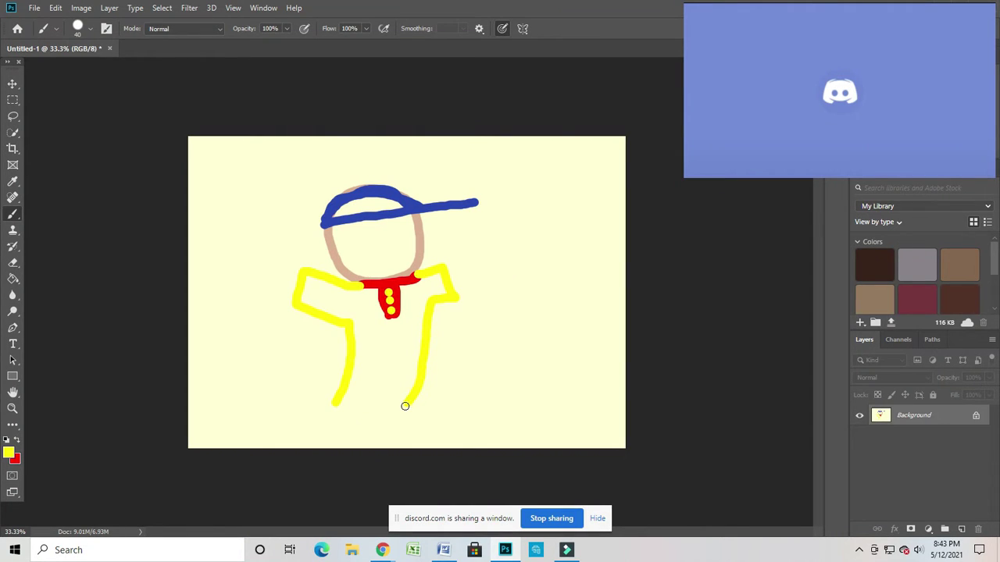
Step: Reset to black and add two eyes and a smile
{"action": "left_click", "coordinate": [8, 439]}
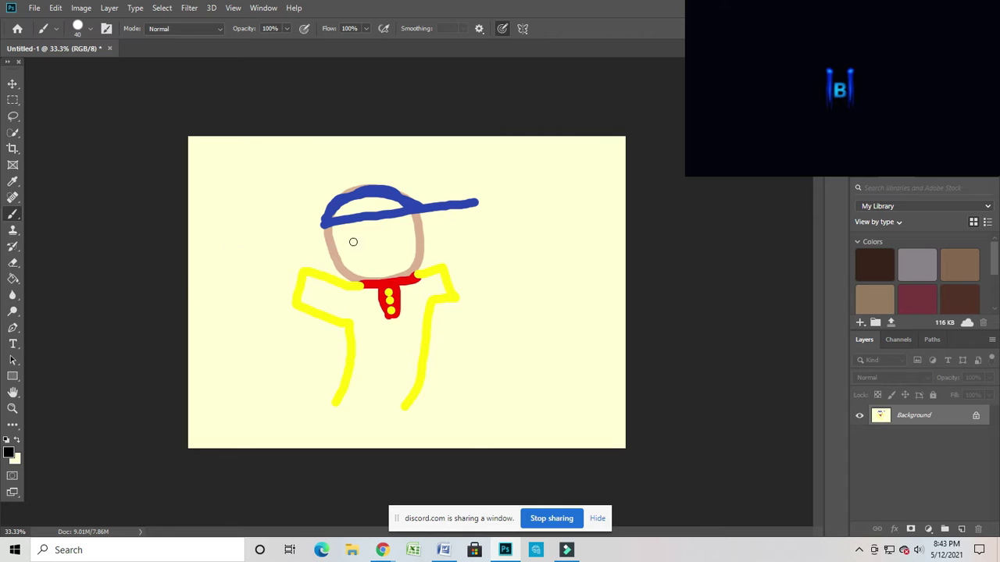
{"action": "left_click", "coordinate": [396, 233]}
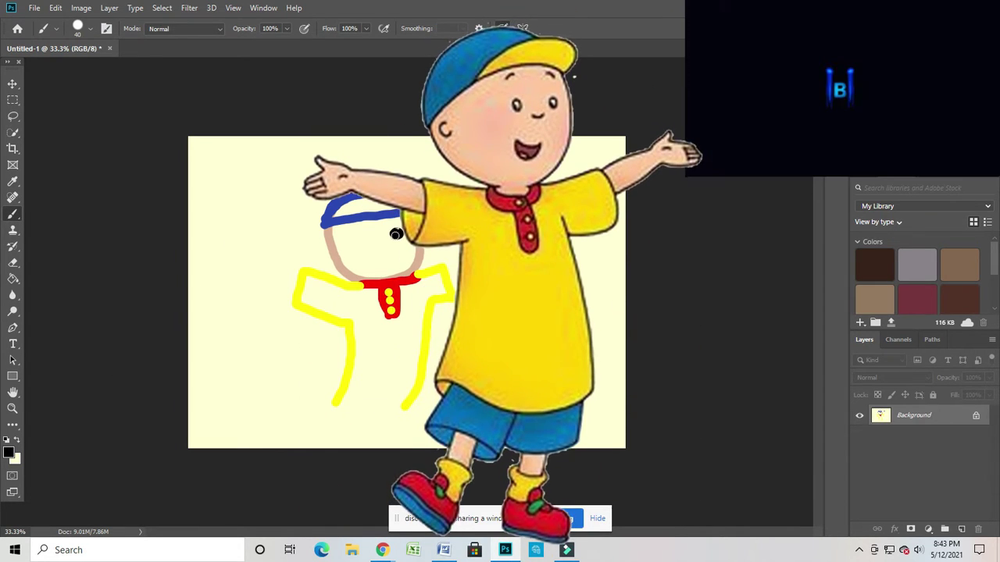
{"action": "left_click", "coordinate": [364, 236]}
{"action": "left_click_drag", "start_coordinate": [364, 256], "coordinate": [400, 256]}
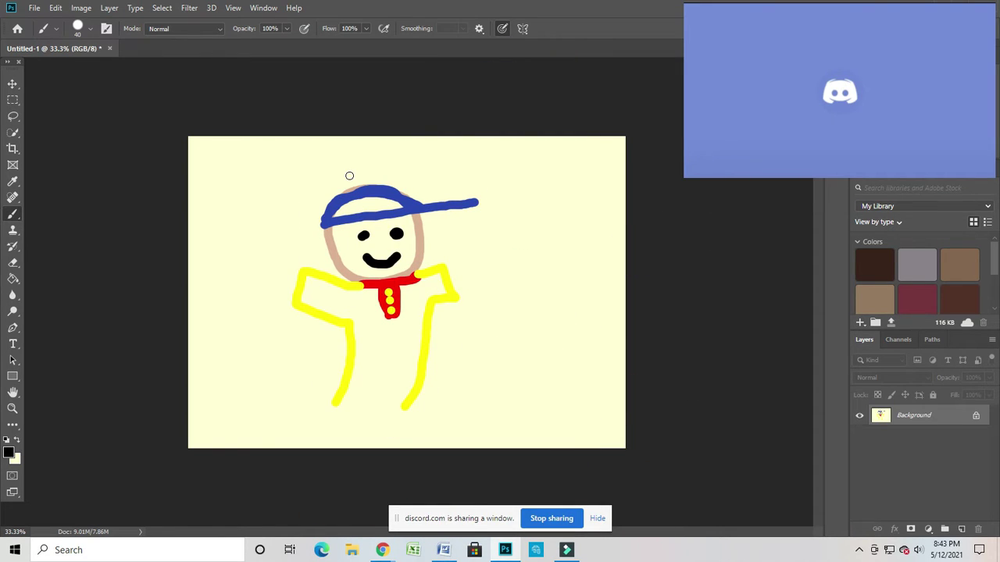
Step: Erase the whole boy drawing with a large eraser
{"action": "key", "text": "e"}
{"action": "mouse_move", "coordinate": [349, 235]}
{"action": "left_mouse_down"}
{"action": "mouse_move", "coordinate": [258, 297]}
{"action": "mouse_move", "coordinate": [250, 375]}
{"action": "left_mouse_up"}
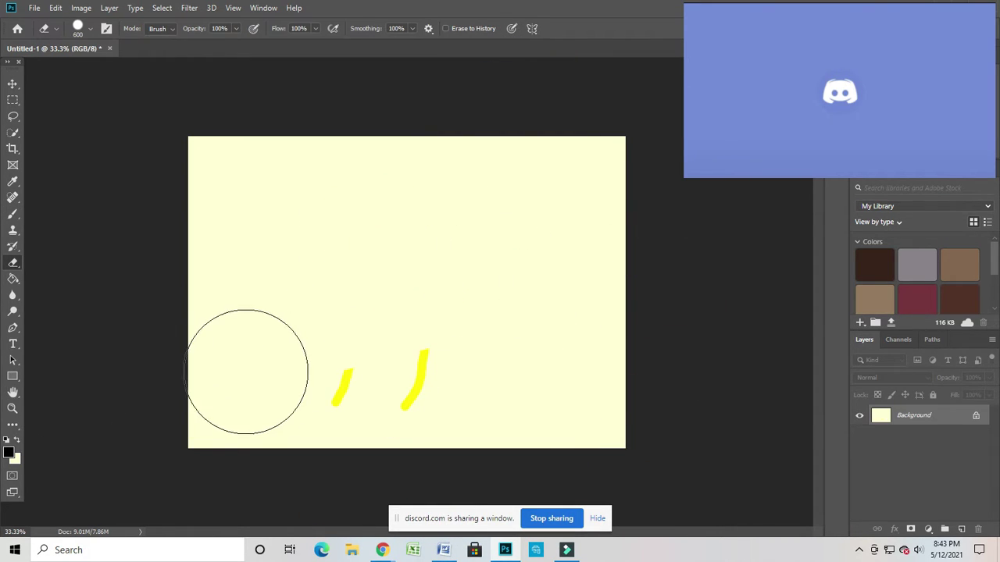
{"action": "left_click_drag", "start_coordinate": [336, 375], "coordinate": [422, 383]}
{"action": "left_click", "coordinate": [14, 207]}
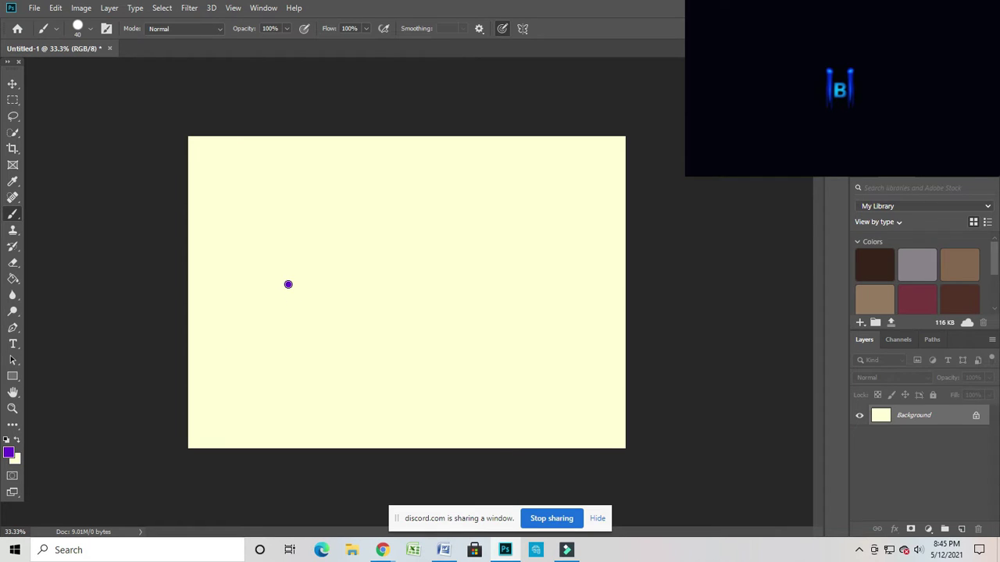
{"action": "left_click_drag", "start_coordinate": [288, 284], "coordinate": [351, 303]}
{"action": "key", "text": "ctrl+z"}
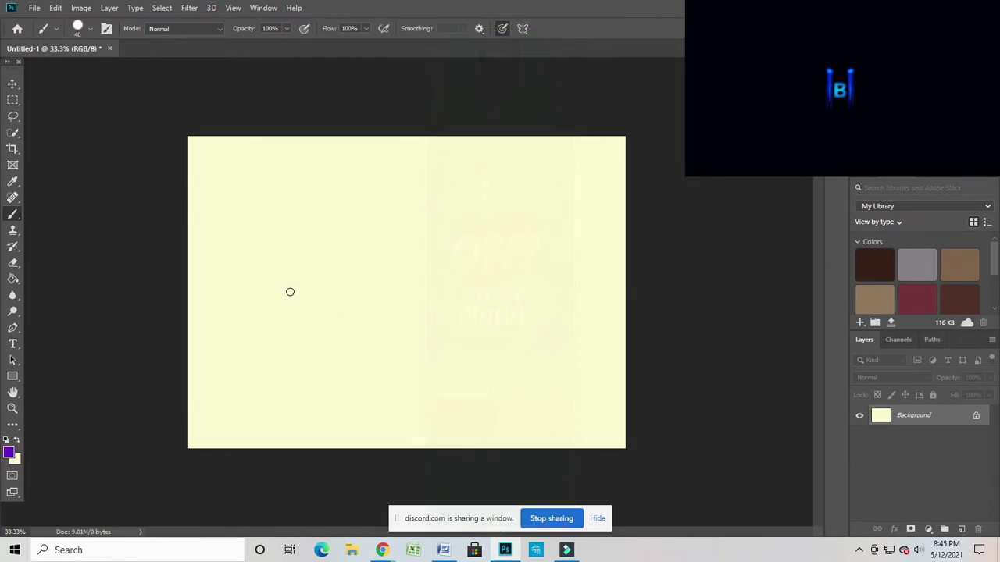
{"action": "mouse_move", "coordinate": [288, 293]}
{"action": "left_mouse_down"}
{"action": "mouse_move", "coordinate": [386, 310]}
{"action": "mouse_move", "coordinate": [515, 277]}
{"action": "left_mouse_up"}
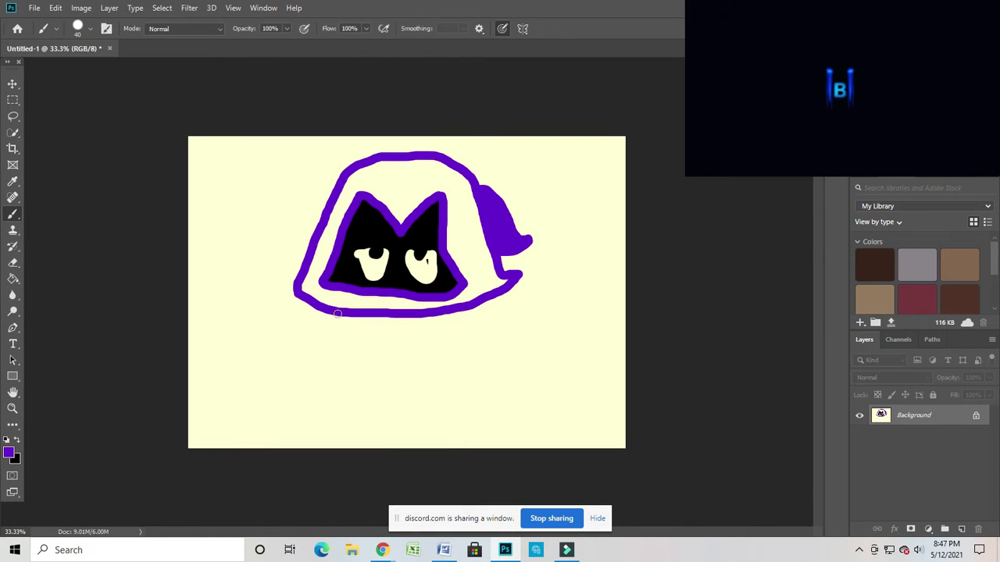
{"action": "left_click_drag", "start_coordinate": [375, 318], "coordinate": [363, 398]}
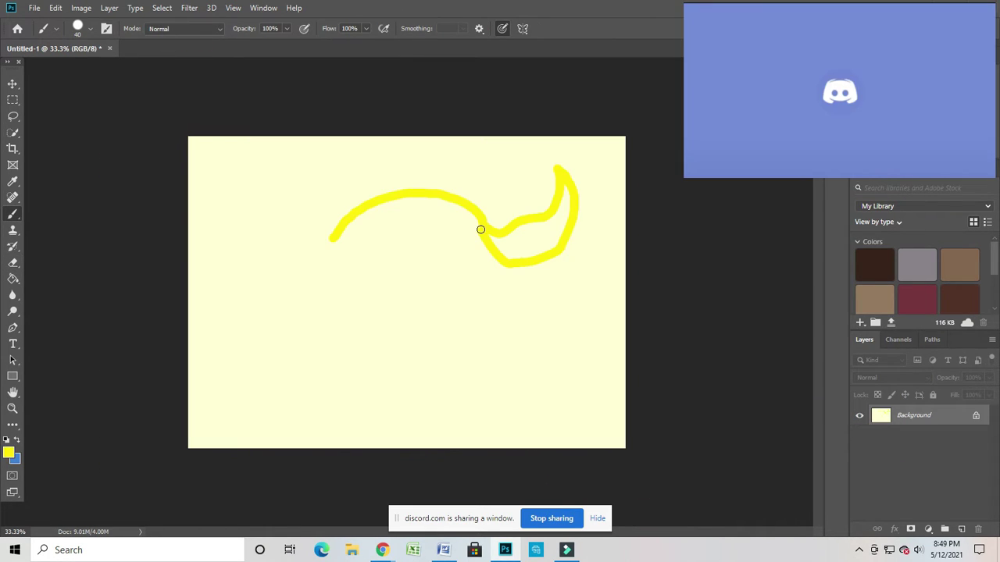
Step: Paint the girl's yellow pigtails and fringe, then black shoes and hand marks
{"action": "mouse_move", "coordinate": [472, 234]}
{"action": "left_mouse_down"}
{"action": "mouse_move", "coordinate": [411, 221]}
{"action": "mouse_move", "coordinate": [359, 244]}
{"action": "mouse_move", "coordinate": [330, 240]}
{"action": "left_mouse_up"}
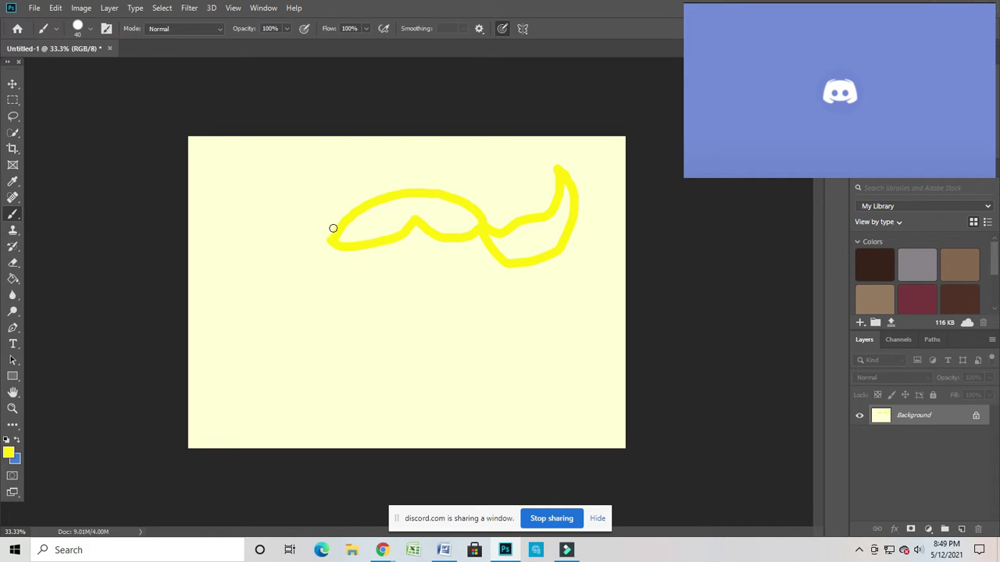
{"action": "mouse_move", "coordinate": [343, 212]}
{"action": "left_mouse_down"}
{"action": "mouse_move", "coordinate": [336, 162]}
{"action": "mouse_move", "coordinate": [271, 196]}
{"action": "mouse_move", "coordinate": [277, 250]}
{"action": "mouse_move", "coordinate": [324, 242]}
{"action": "left_mouse_up"}
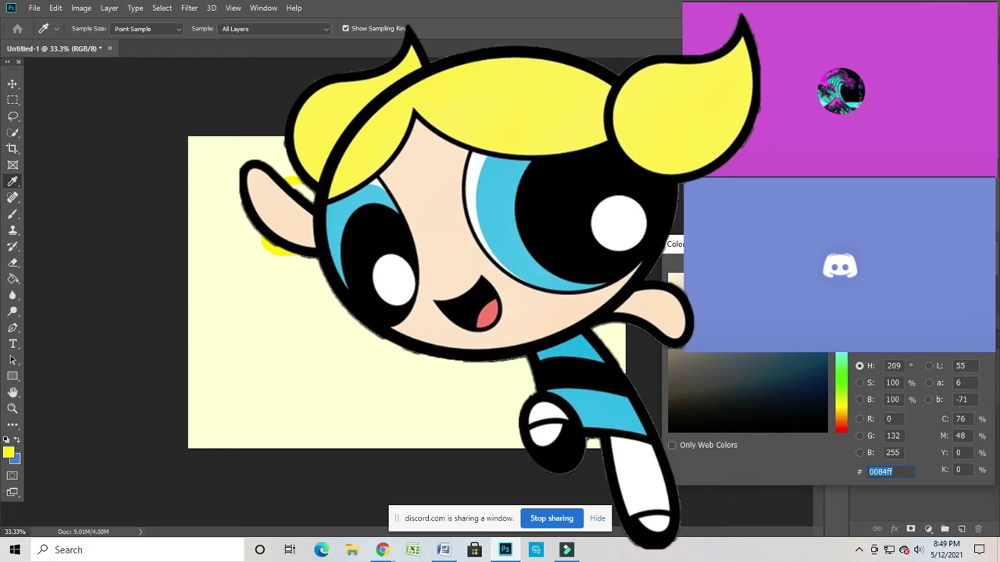
{"action": "left_click", "coordinate": [18, 442]}
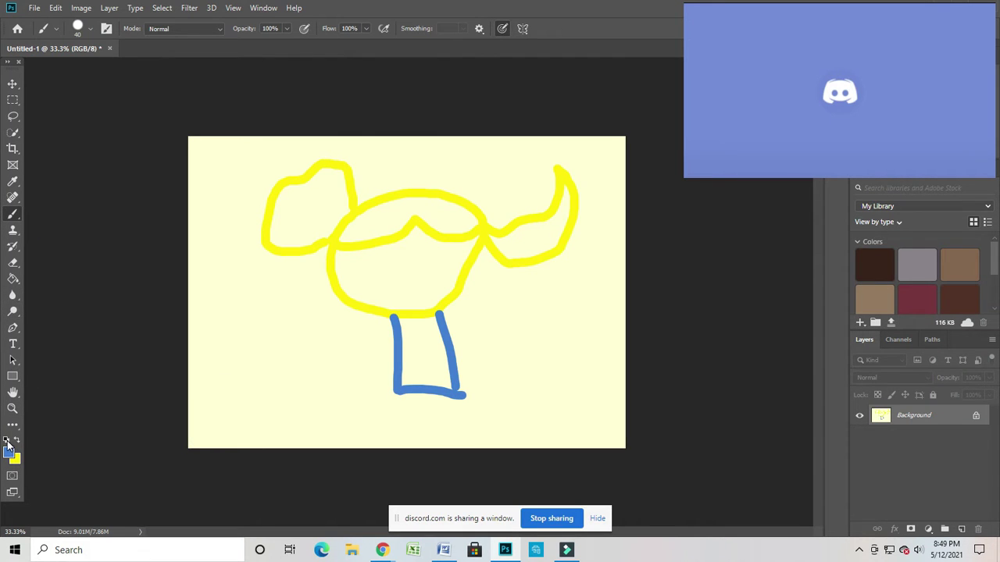
{"action": "left_click", "coordinate": [7, 440]}
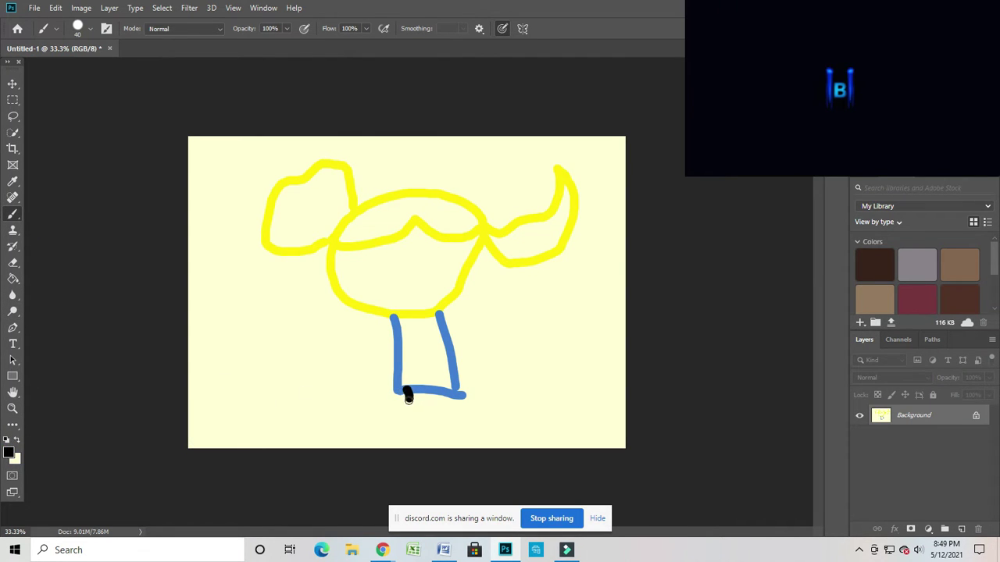
{"action": "left_click_drag", "start_coordinate": [407, 396], "coordinate": [399, 414]}
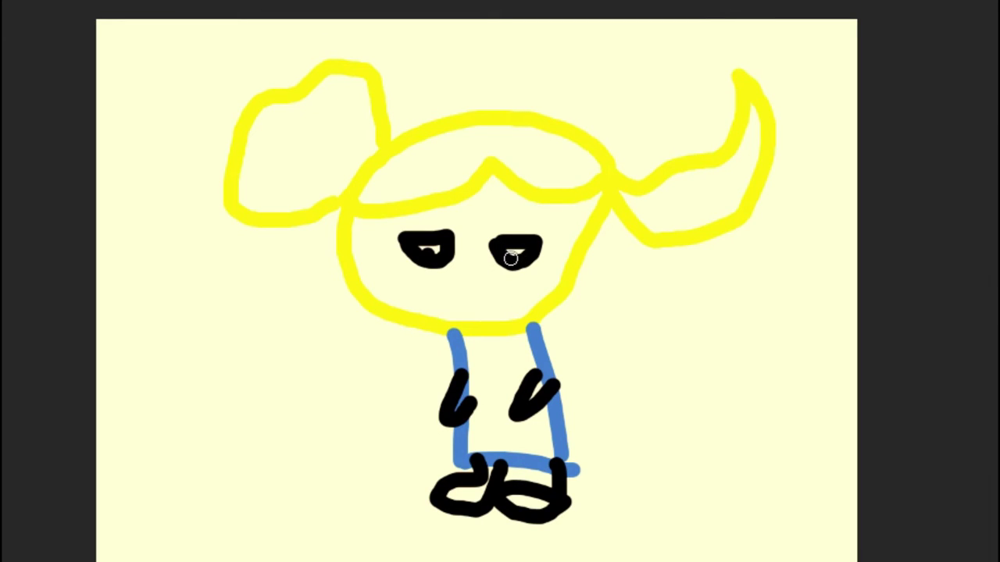
{"action": "left_click", "coordinate": [463, 367]}
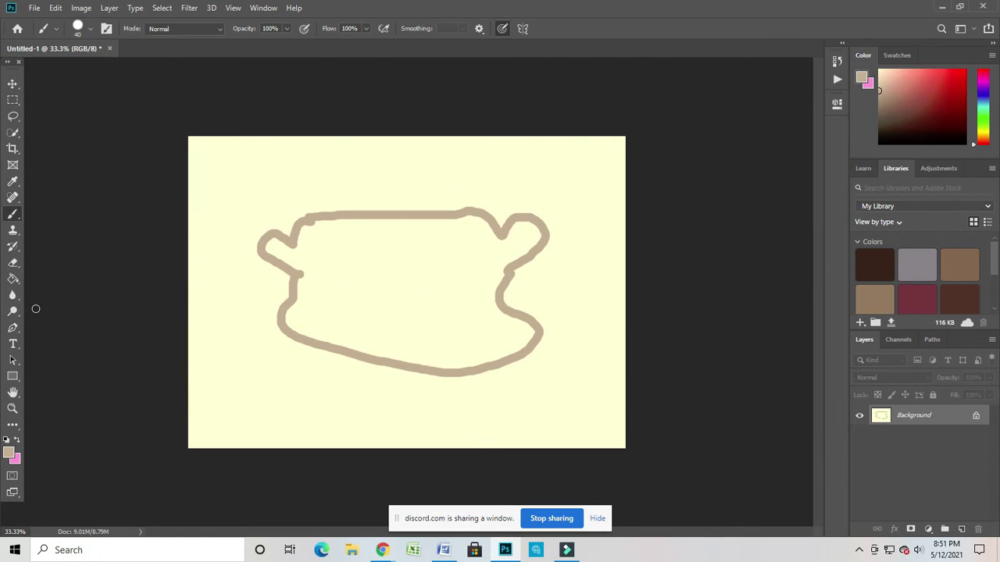
Step: Paint the monkey's pink face and two black eyes with pupils
{"action": "left_click", "coordinate": [20, 442]}
{"action": "mouse_move", "coordinate": [461, 251]}
{"action": "left_mouse_down"}
{"action": "mouse_move", "coordinate": [402, 248]}
{"action": "mouse_move", "coordinate": [336, 281]}
{"action": "mouse_move", "coordinate": [448, 294]}
{"action": "left_mouse_up"}
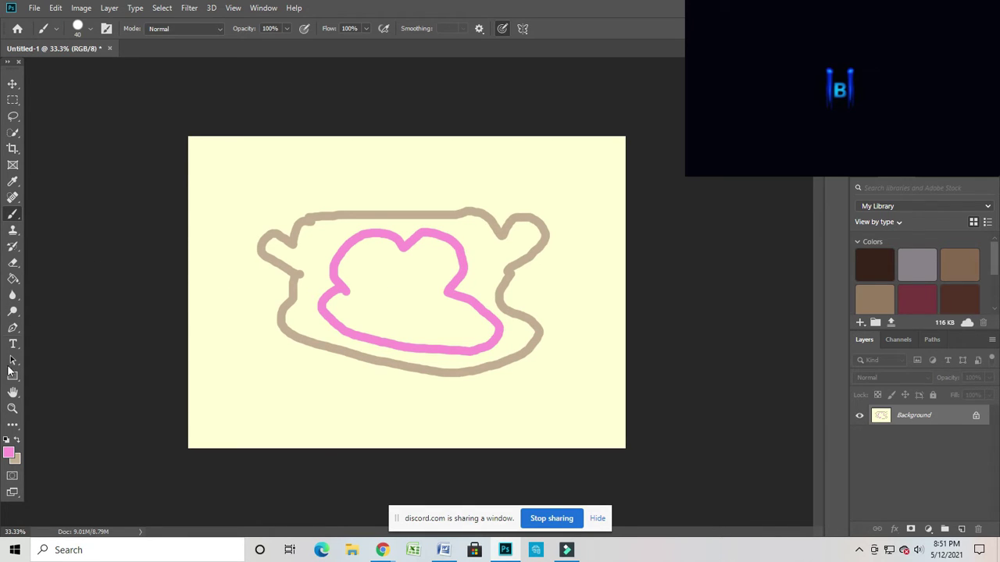
{"action": "left_click", "coordinate": [10, 448]}
{"action": "left_click_drag", "start_coordinate": [359, 265], "coordinate": [361, 264]}
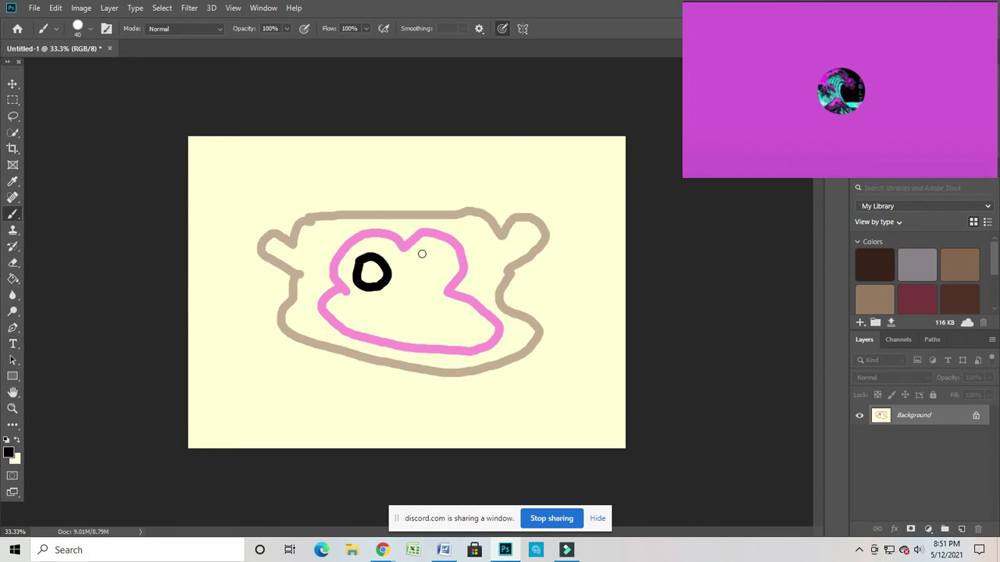
{"action": "left_click_drag", "start_coordinate": [422, 259], "coordinate": [431, 270]}
{"action": "left_click", "coordinate": [373, 272]}
{"action": "left_click", "coordinate": [426, 272]}
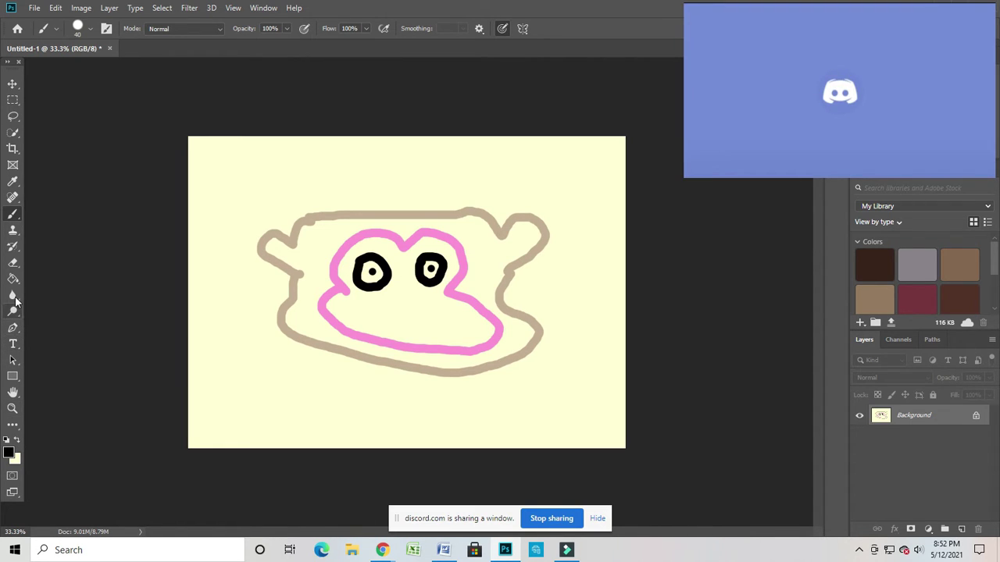
Step: Add tan hair tufts, pick purple for the smile, and draw the pink arm
{"action": "left_click_drag", "start_coordinate": [437, 181], "coordinate": [399, 206]}
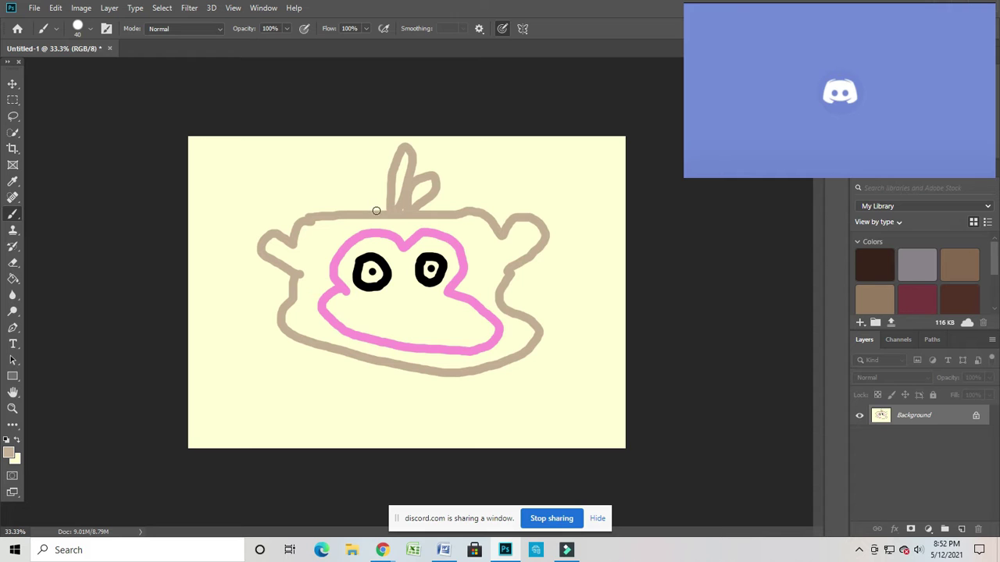
{"action": "left_click", "coordinate": [9, 452]}
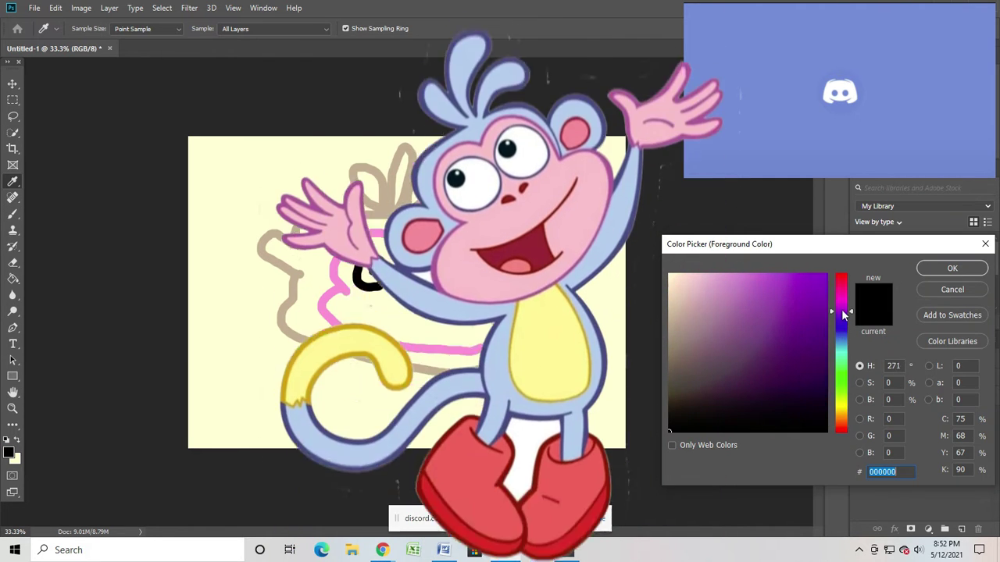
{"action": "left_click_drag", "start_coordinate": [840, 421], "coordinate": [840, 308]}
{"action": "left_click", "coordinate": [789, 324]}
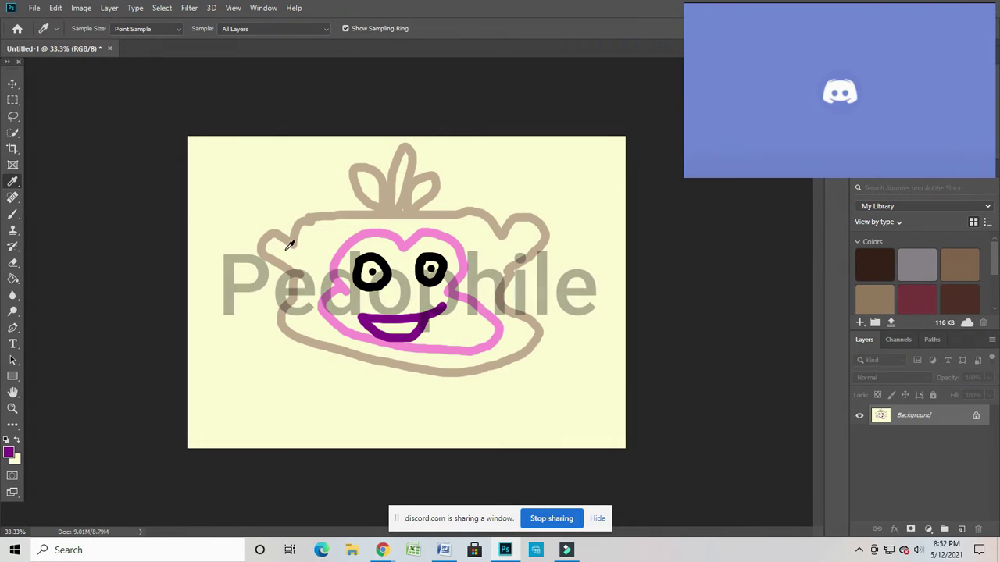
{"action": "key", "text": "b"}
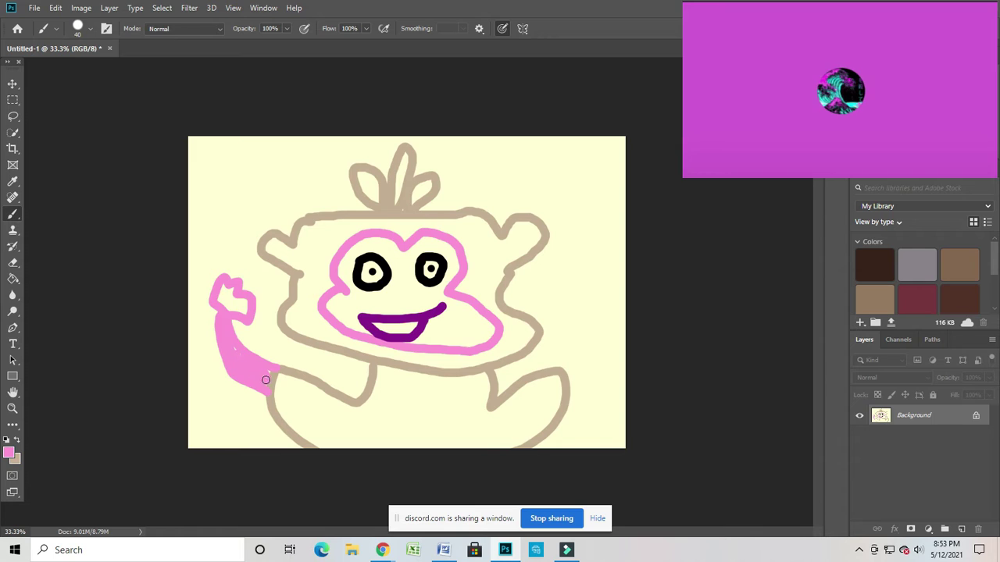
{"action": "mouse_move", "coordinate": [556, 370]}
{"action": "left_mouse_down"}
{"action": "mouse_move", "coordinate": [580, 313]}
{"action": "mouse_move", "coordinate": [572, 364]}
{"action": "left_mouse_up"}
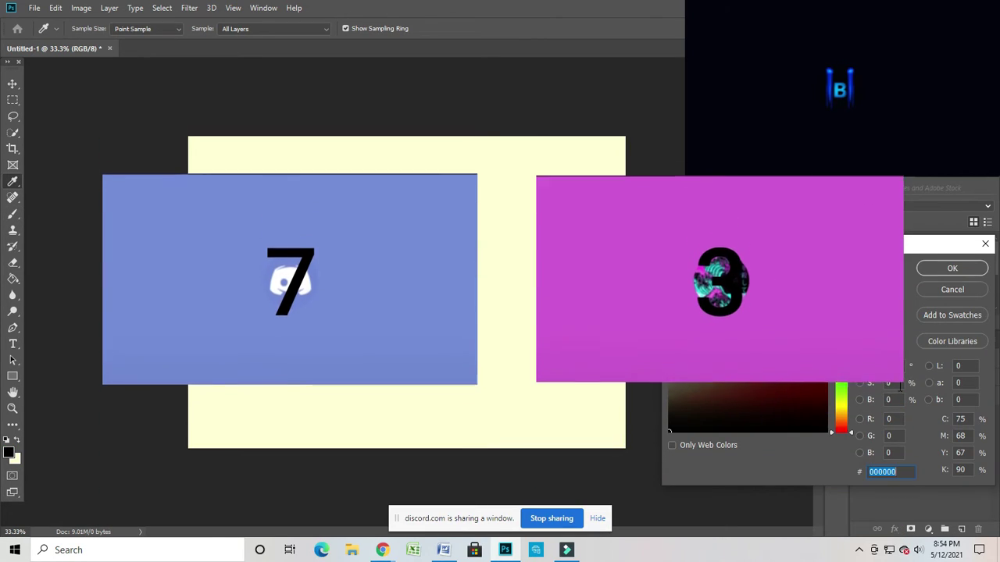
{"action": "left_click_drag", "start_coordinate": [841, 422], "coordinate": [841, 379]}
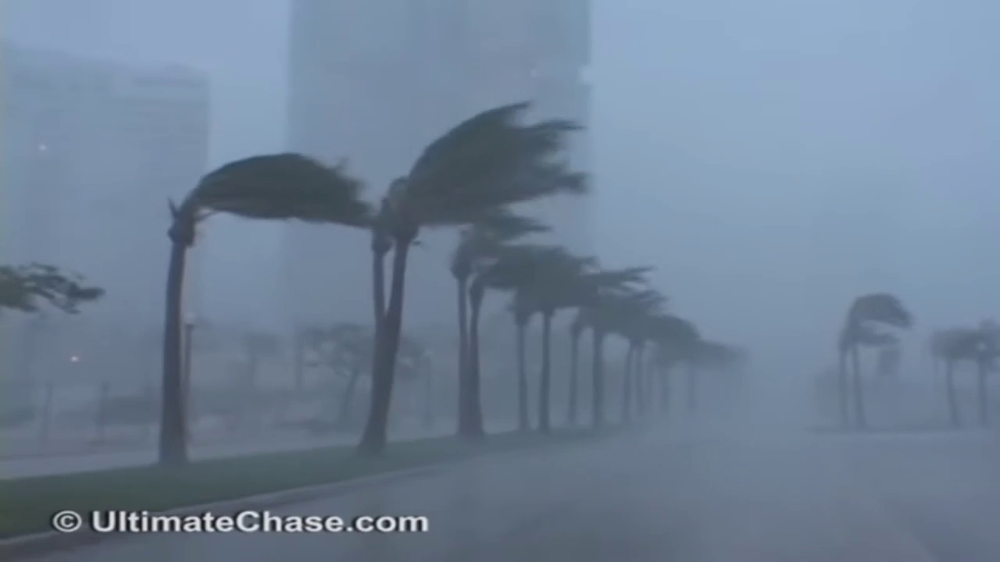
Step: Brush a brown U-shaped line below the cowboy hat
{"action": "left_click_drag", "start_coordinate": [328, 314], "coordinate": [315, 375]}
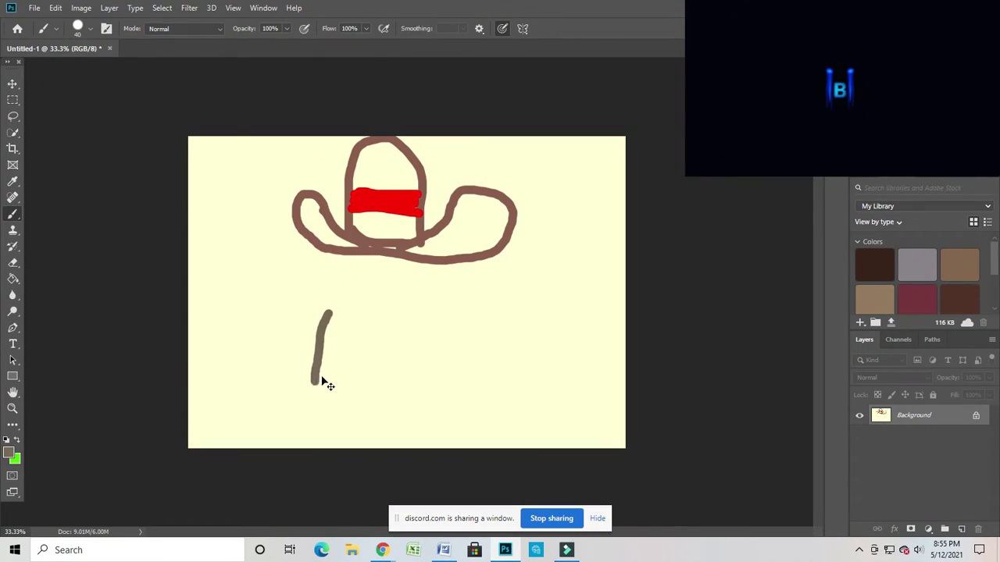
{"action": "left_click_drag", "start_coordinate": [316, 332], "coordinate": [442, 353]}
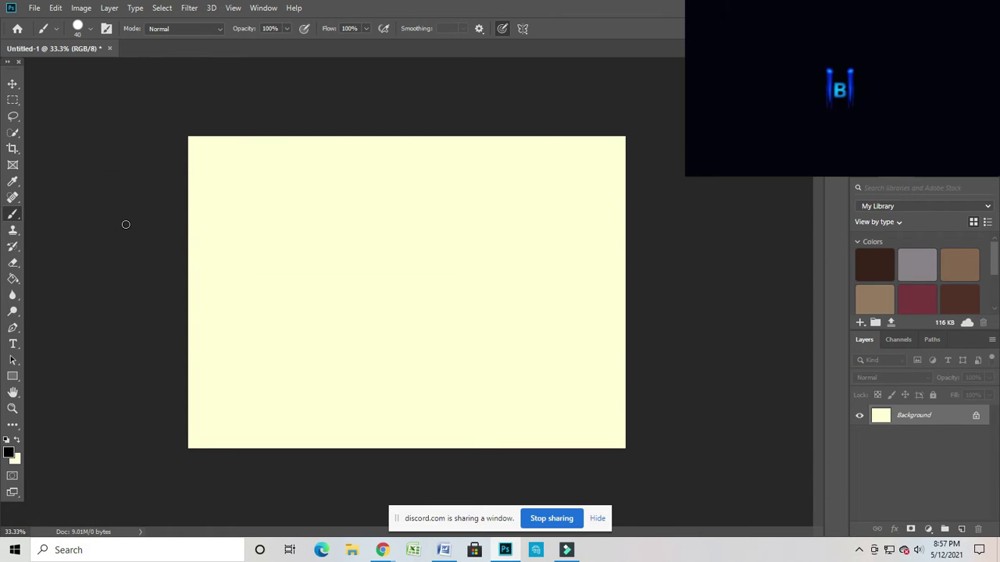
Step: Brush the monkey's brown outline, peach face, and brown mouth and nose
{"action": "left_click_drag", "start_coordinate": [714, 292], "coordinate": [684, 286]}
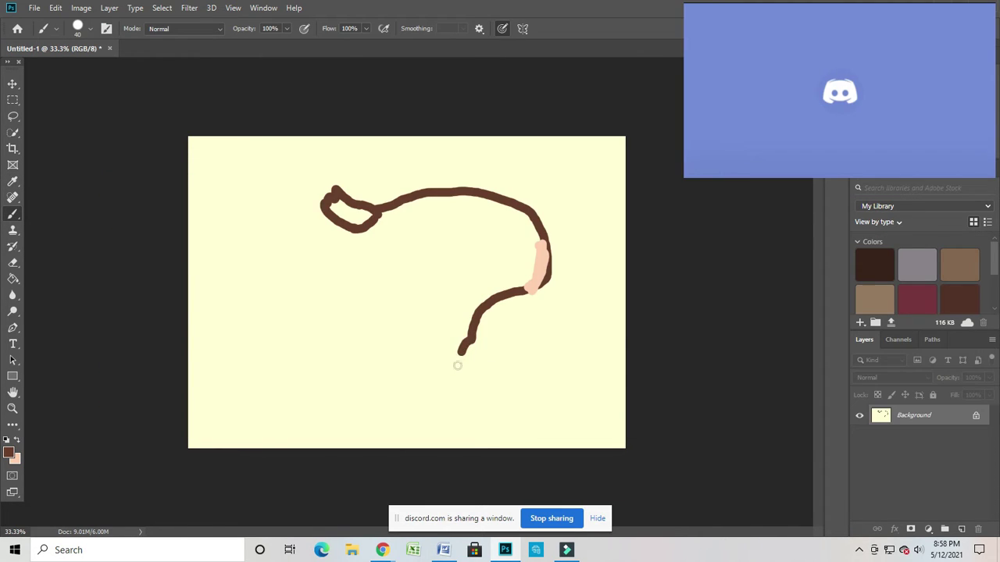
{"action": "left_click_drag", "start_coordinate": [471, 340], "coordinate": [457, 446]}
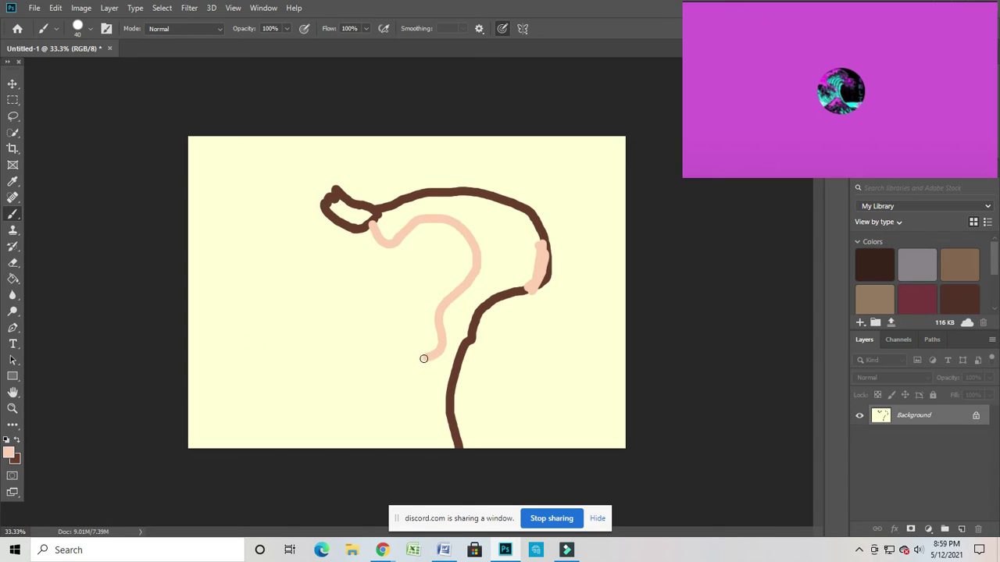
{"action": "left_click_drag", "start_coordinate": [422, 355], "coordinate": [378, 224]}
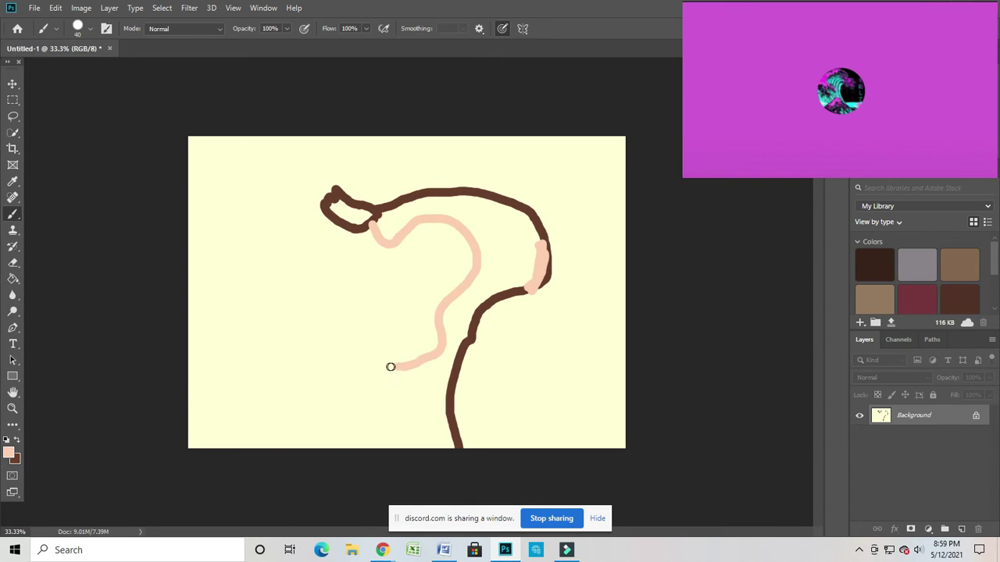
{"action": "left_click", "coordinate": [14, 441]}
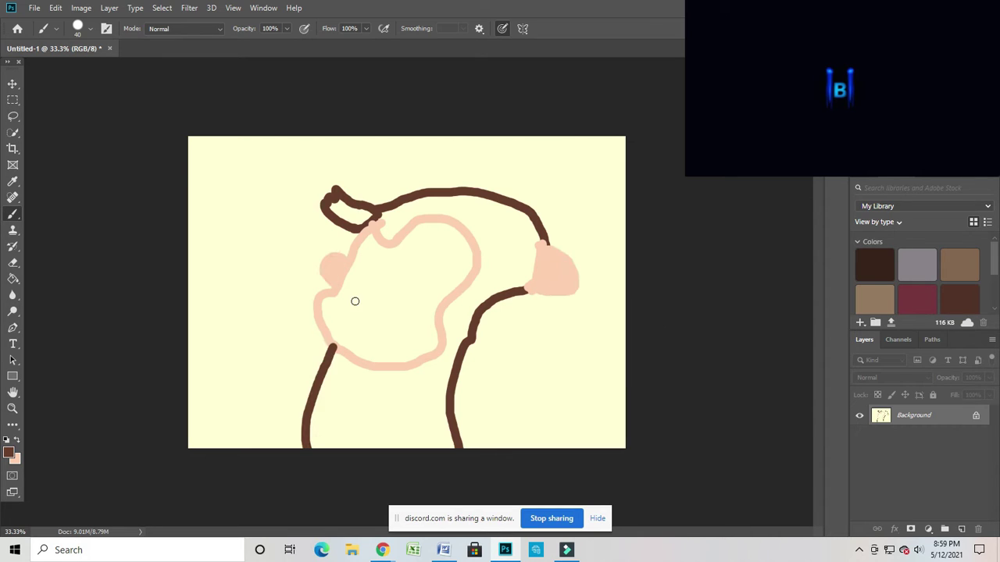
{"action": "left_click_drag", "start_coordinate": [353, 301], "coordinate": [400, 315]}
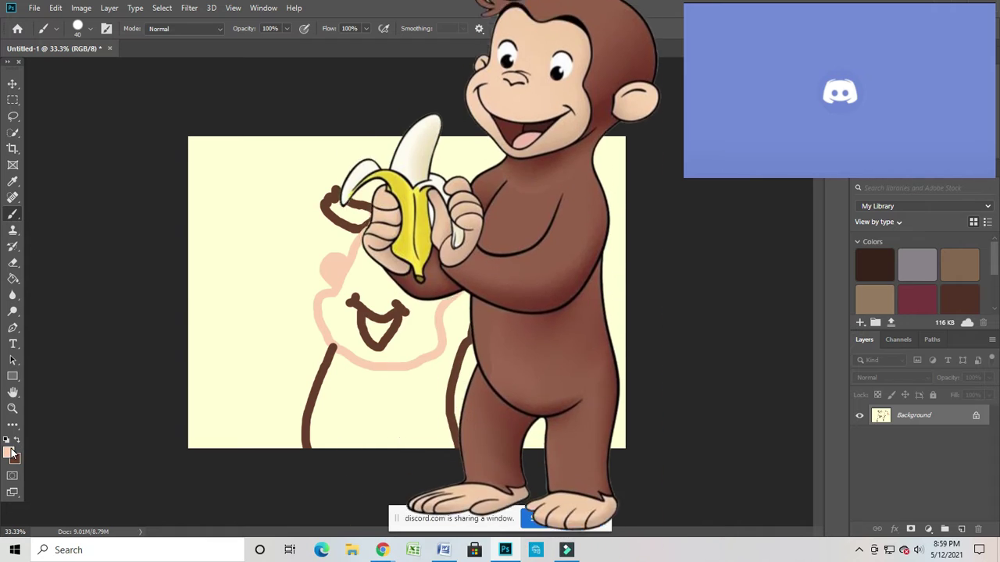
Step: Paint a red tongue, then the monkey's two black eyes
{"action": "left_click", "coordinate": [13, 453]}
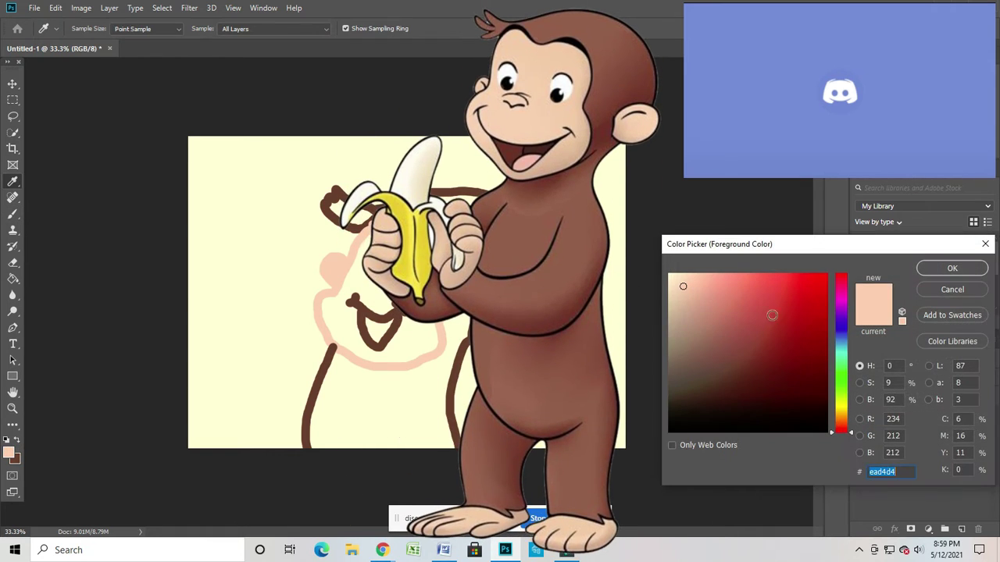
{"action": "left_click", "coordinate": [871, 265]}
{"action": "left_click", "coordinate": [949, 271]}
{"action": "left_click_drag", "start_coordinate": [373, 332], "coordinate": [381, 340]}
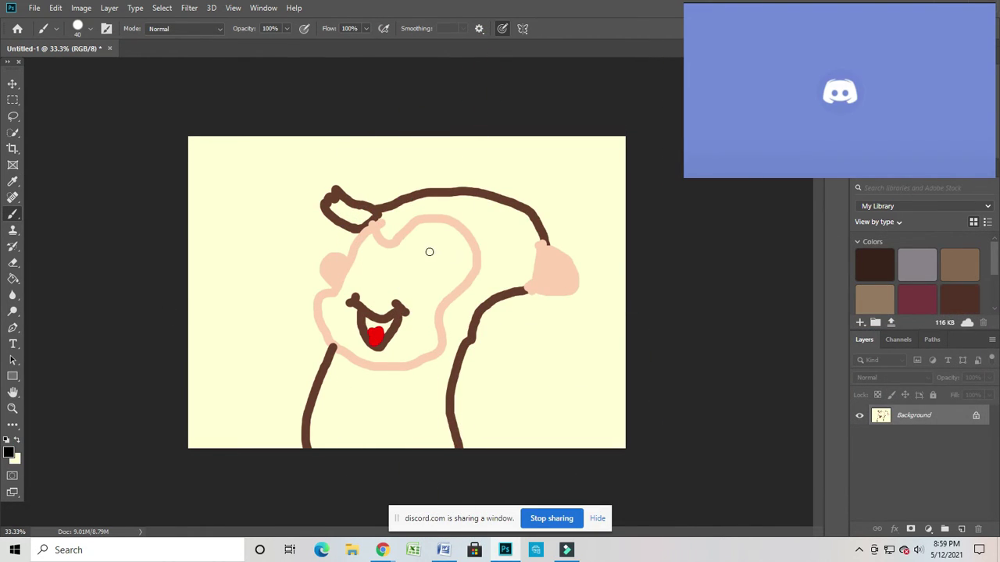
{"action": "left_click_drag", "start_coordinate": [429, 252], "coordinate": [422, 277]}
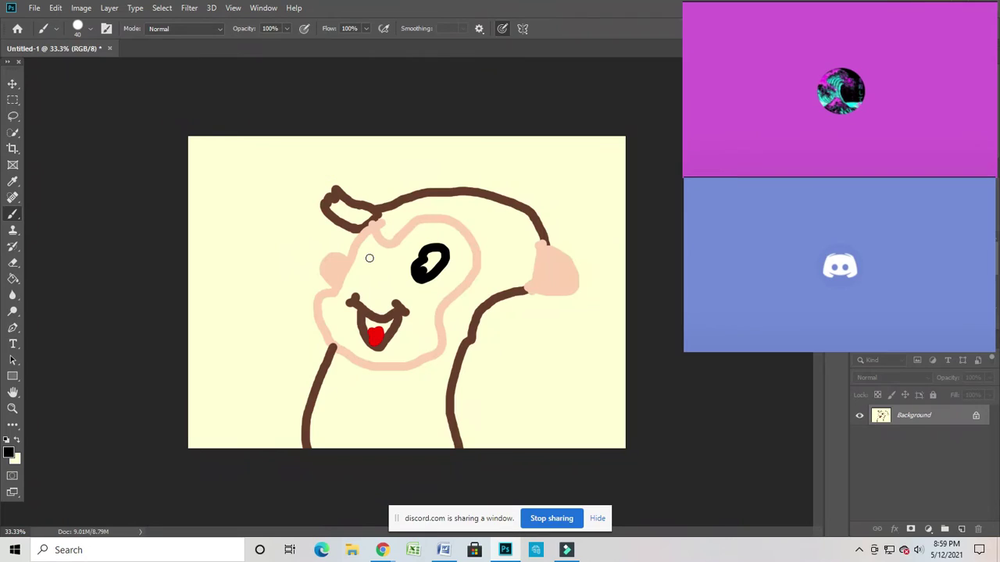
{"action": "left_click_drag", "start_coordinate": [370, 254], "coordinate": [367, 278]}
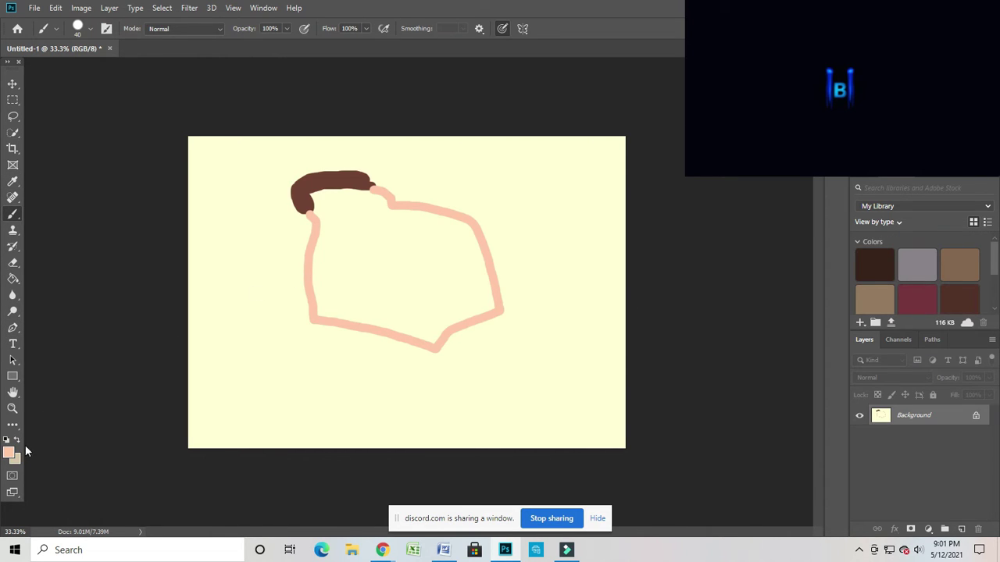
Step: Draw a tan shoulder line and a tan line along the bottom of the face
{"action": "left_click_drag", "start_coordinate": [310, 320], "coordinate": [228, 414]}
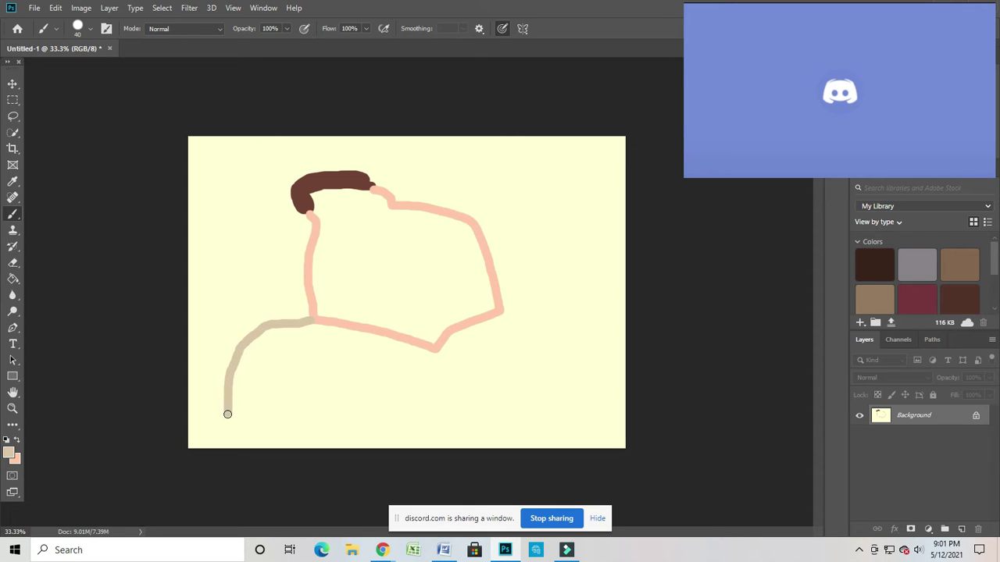
{"action": "left_click_drag", "start_coordinate": [312, 326], "coordinate": [497, 320]}
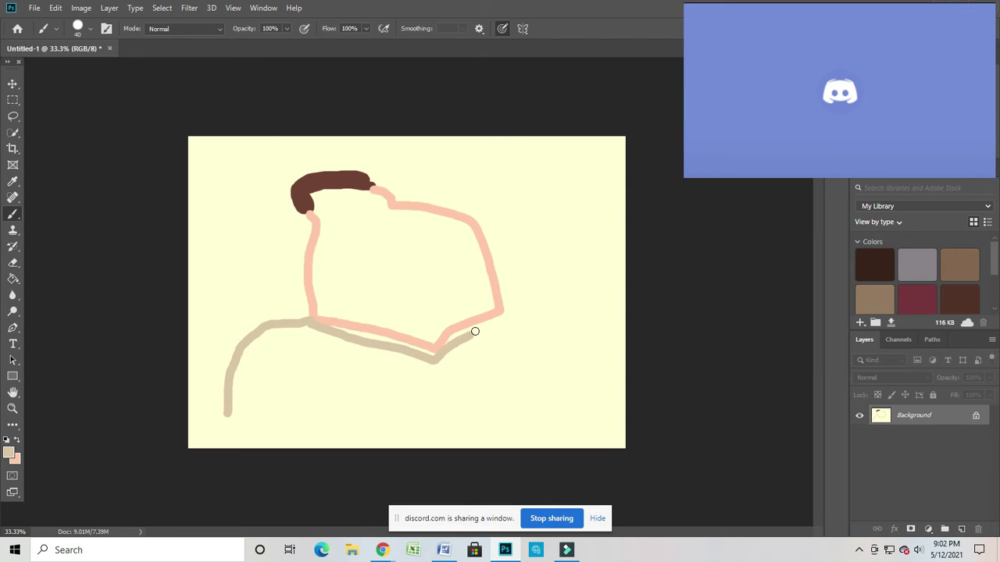
{"action": "left_click_drag", "start_coordinate": [501, 320], "coordinate": [561, 322]}
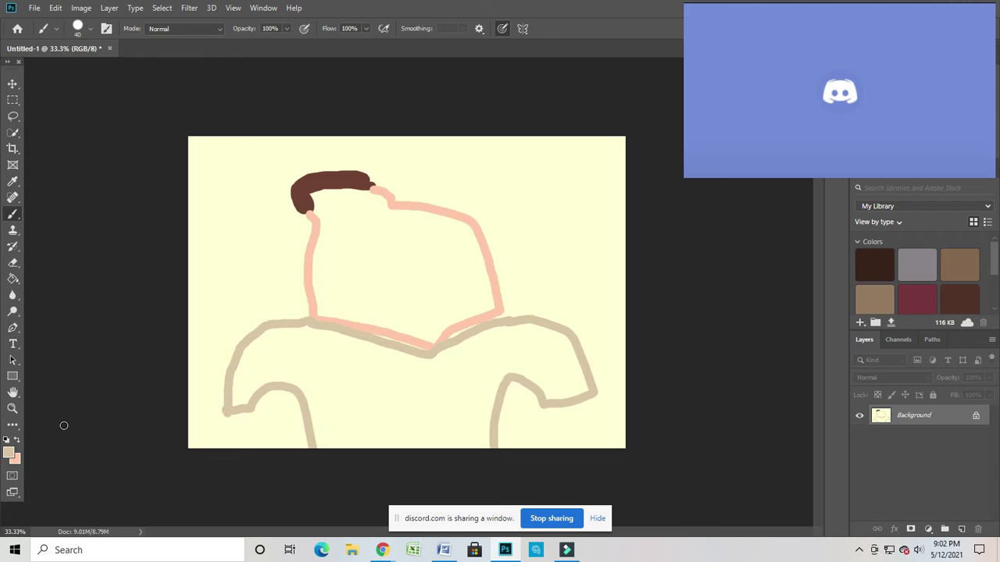
Step: In black, paint the curly nose and the glasses with their side arms
{"action": "left_click", "coordinate": [6, 441]}
{"action": "left_click_drag", "start_coordinate": [379, 306], "coordinate": [420, 247]}
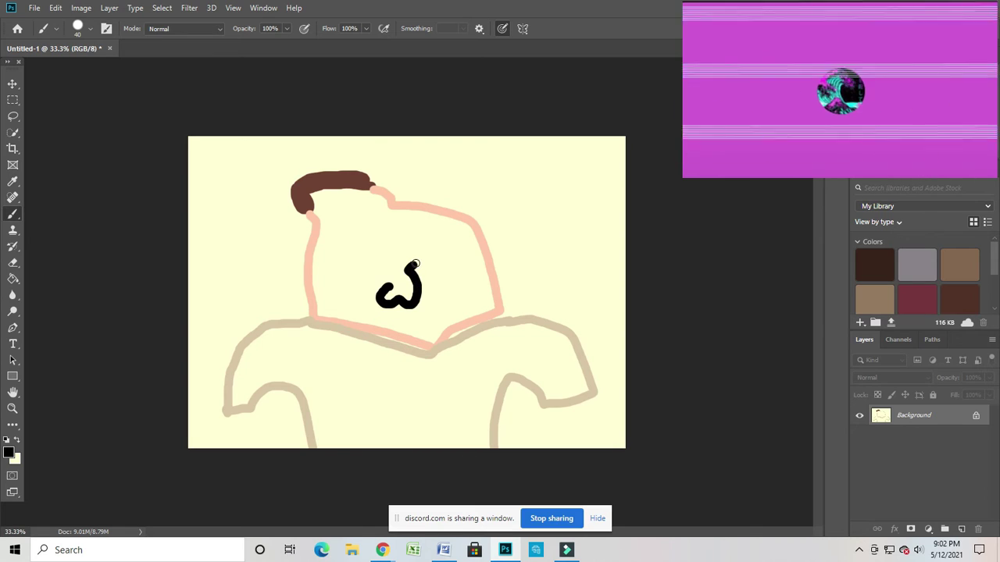
{"action": "mouse_move", "coordinate": [420, 244]}
{"action": "left_mouse_down"}
{"action": "mouse_move", "coordinate": [392, 234]}
{"action": "mouse_move", "coordinate": [350, 245]}
{"action": "mouse_move", "coordinate": [355, 234]}
{"action": "mouse_move", "coordinate": [337, 213]}
{"action": "mouse_move", "coordinate": [373, 213]}
{"action": "mouse_move", "coordinate": [315, 222]}
{"action": "left_mouse_up"}
{"action": "left_click_drag", "start_coordinate": [379, 216], "coordinate": [392, 206]}
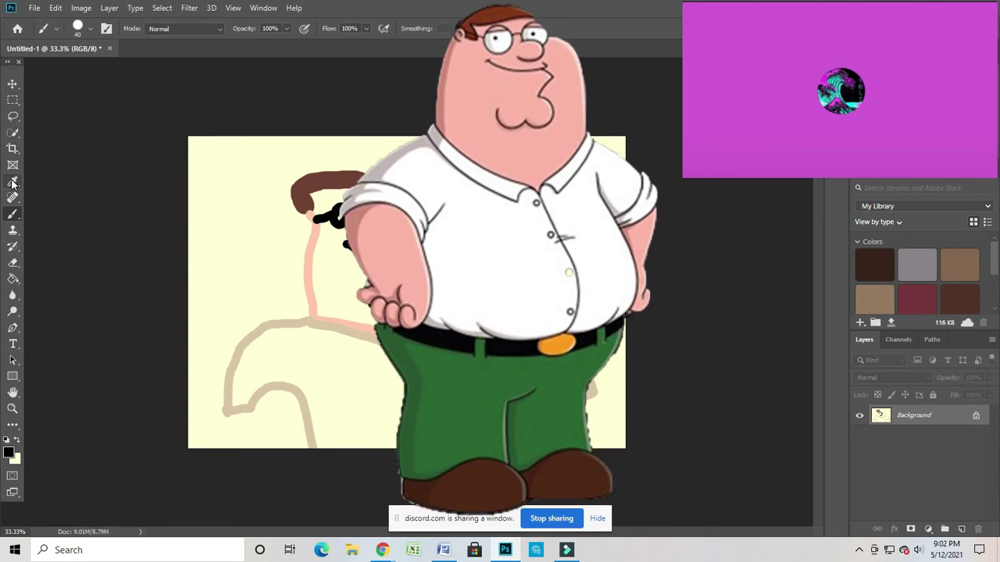
Step: Paint peach skin edges at the bottom of the arms
{"action": "left_click", "coordinate": [227, 265], "text": "alt"}
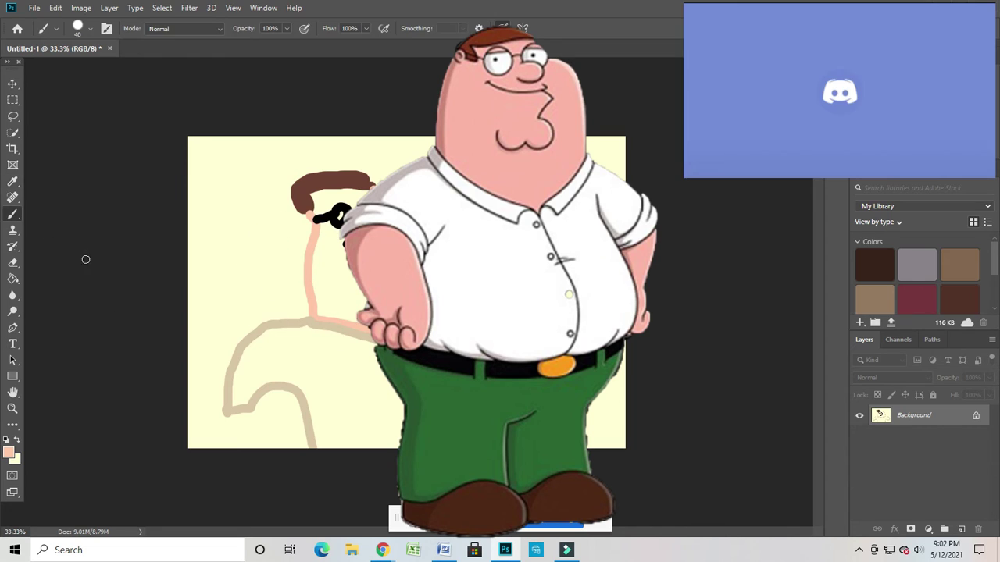
{"action": "mouse_move", "coordinate": [232, 414]}
{"action": "left_mouse_down"}
{"action": "mouse_move", "coordinate": [231, 447]}
{"action": "mouse_move", "coordinate": [251, 447]}
{"action": "left_mouse_up"}
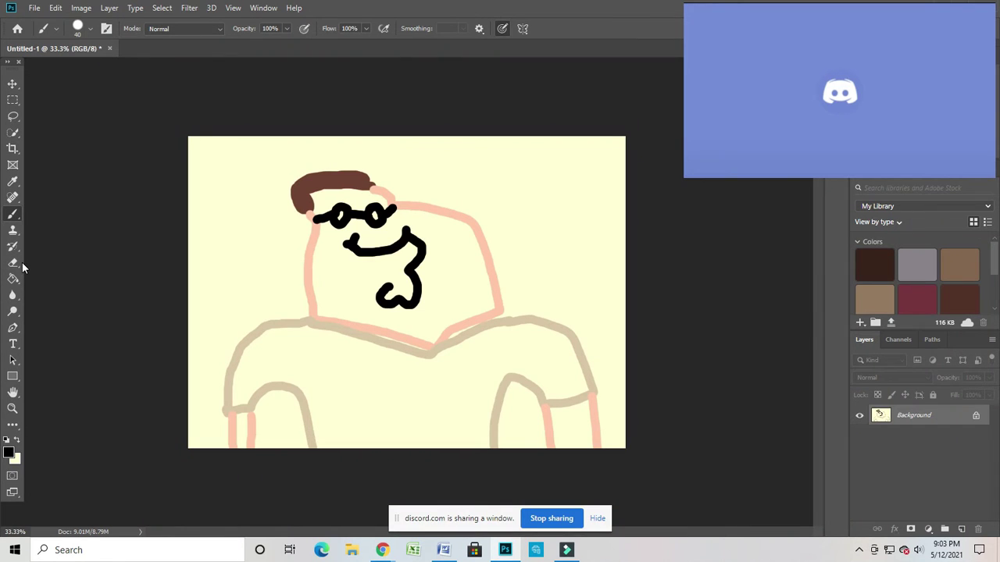
{"action": "left_click", "coordinate": [14, 264]}
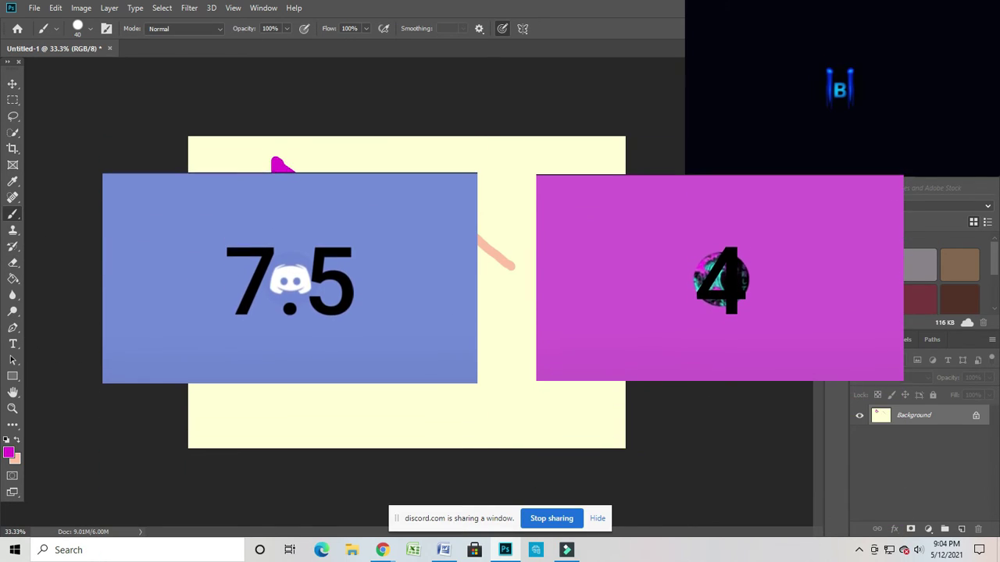
Step: Draw the right purple ear and a short brown smile, redoing both strokes
{"action": "left_click_drag", "start_coordinate": [434, 209], "coordinate": [455, 217]}
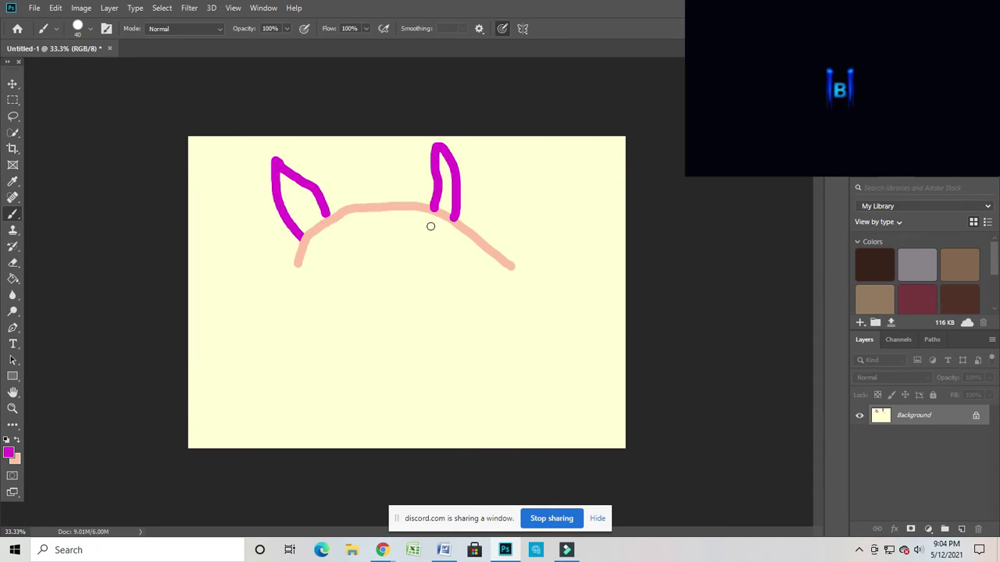
{"action": "key", "text": "ctrl+z"}
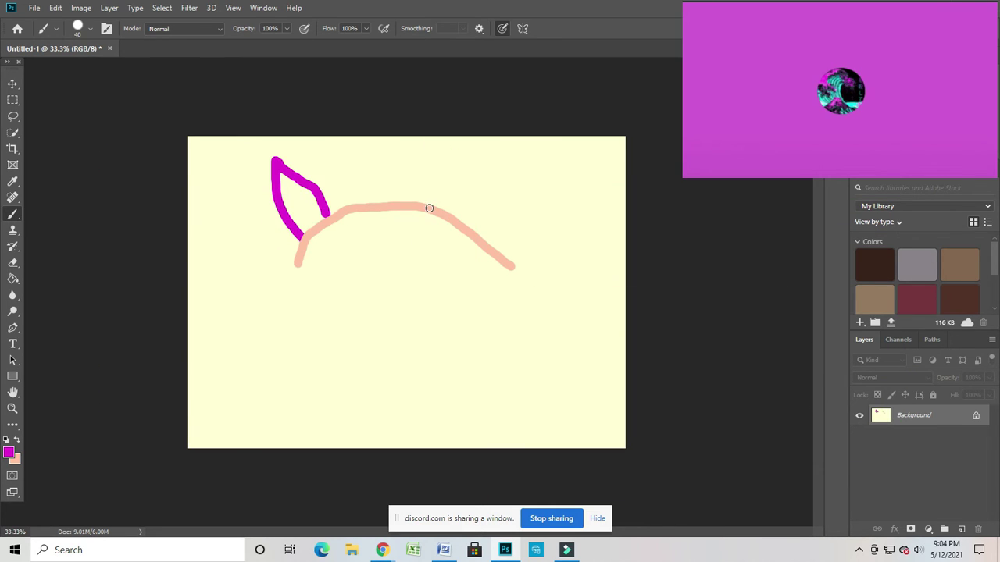
{"action": "left_click_drag", "start_coordinate": [431, 206], "coordinate": [451, 209]}
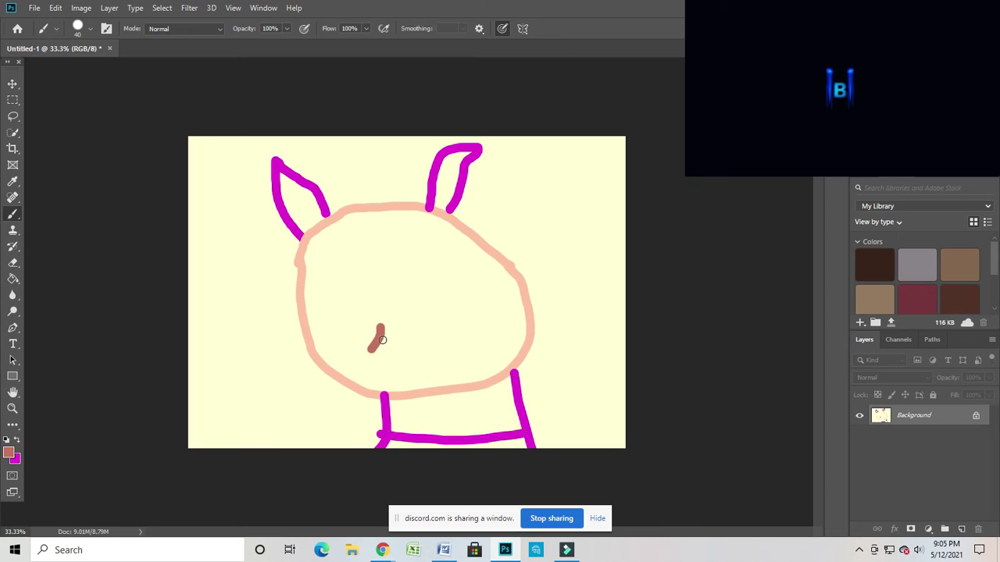
{"action": "left_click_drag", "start_coordinate": [381, 338], "coordinate": [491, 296]}
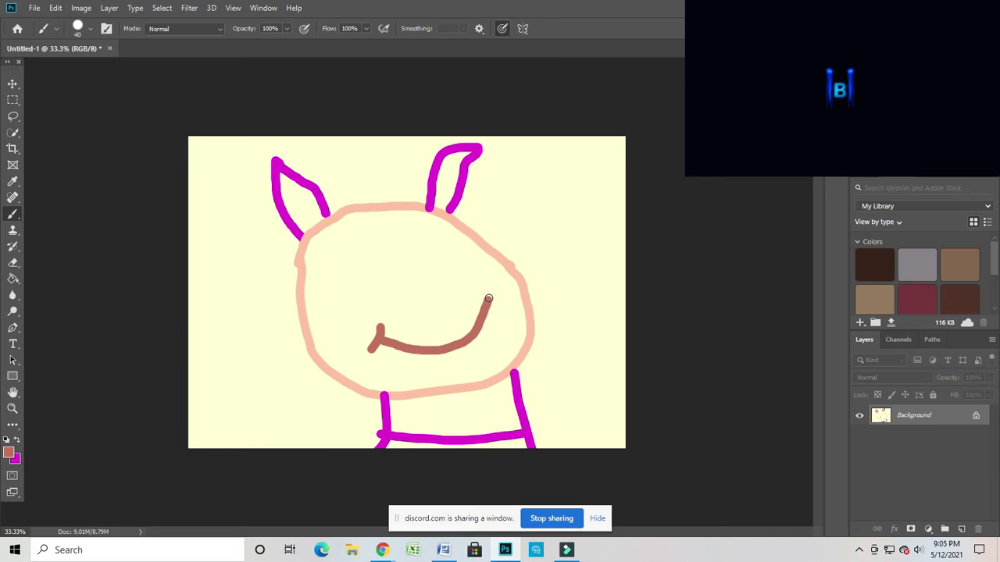
{"action": "key", "text": "ctrl+z"}
{"action": "left_click_drag", "start_coordinate": [379, 340], "coordinate": [464, 305]}
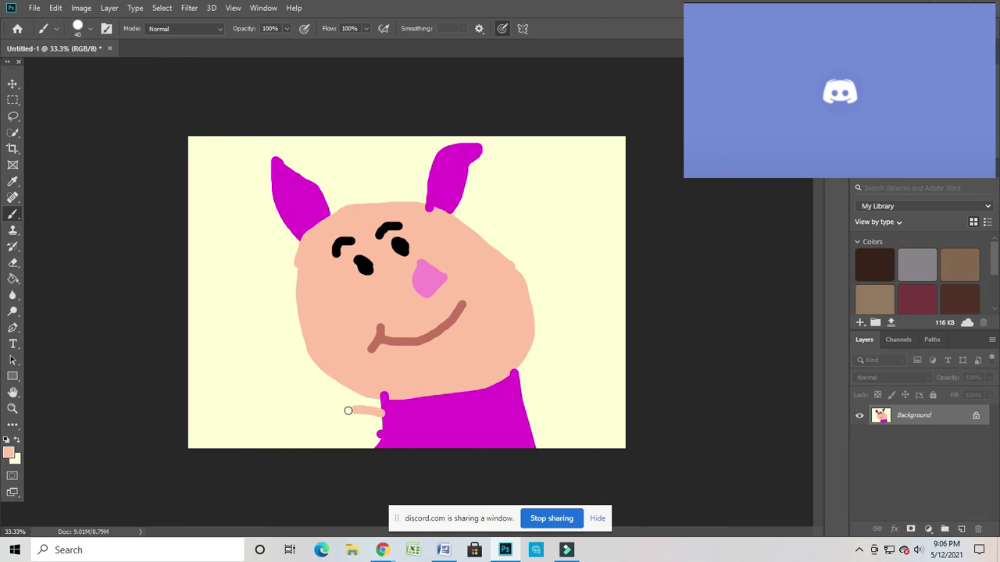
Step: Paint the peach arm beside the body and fill in the peach hand
{"action": "left_click_drag", "start_coordinate": [378, 412], "coordinate": [317, 448]}
{"action": "mouse_move", "coordinate": [383, 430]}
{"action": "left_mouse_down"}
{"action": "mouse_move", "coordinate": [320, 444]}
{"action": "mouse_move", "coordinate": [332, 425]}
{"action": "mouse_move", "coordinate": [373, 421]}
{"action": "left_mouse_up"}
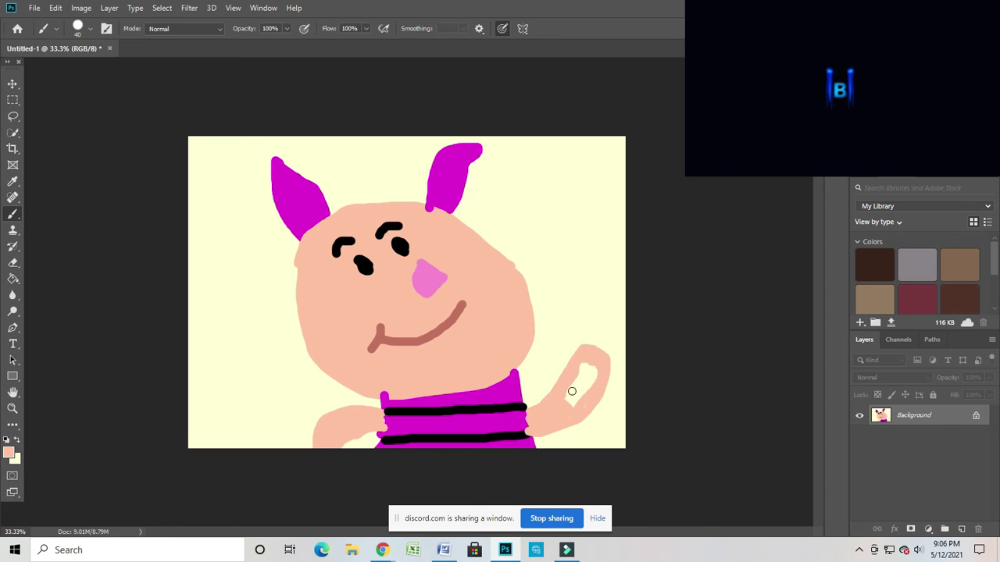
{"action": "left_click_drag", "start_coordinate": [572, 391], "coordinate": [586, 375]}
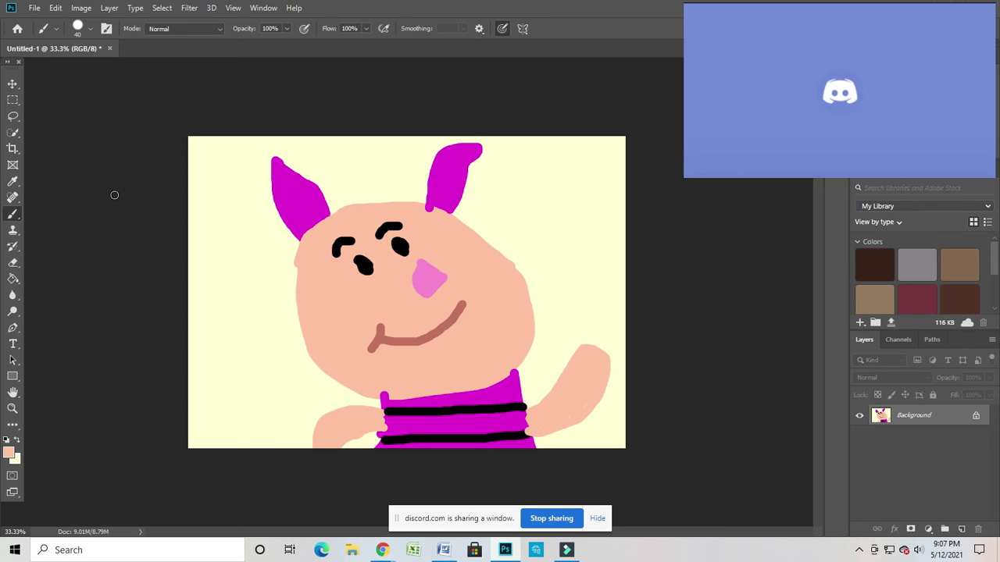
Step: Erase the whole pig drawing from the canvas with the Eraser
{"action": "left_click", "coordinate": [12, 263]}
{"action": "left_click_drag", "start_coordinate": [211, 187], "coordinate": [546, 375]}
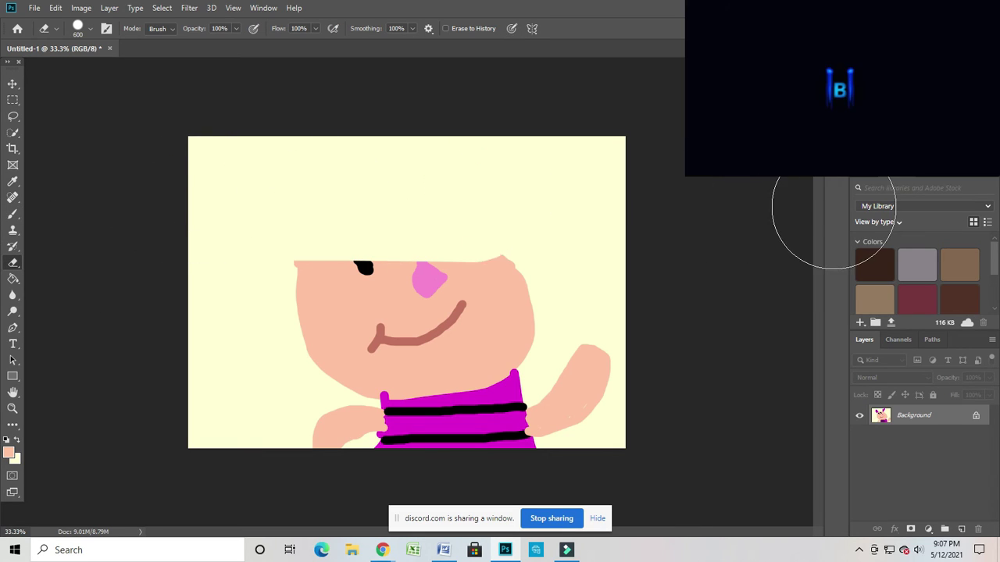
{"action": "left_click", "coordinate": [14, 214]}
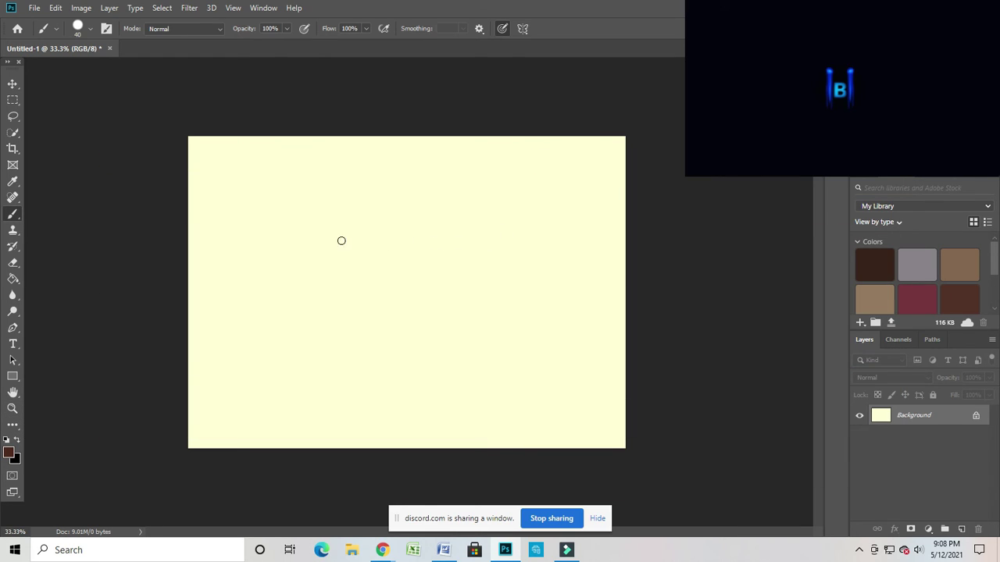
Step: Draw the brown hair, black eye outlines and the brown face outline
{"action": "left_click_drag", "start_coordinate": [314, 217], "coordinate": [306, 224]}
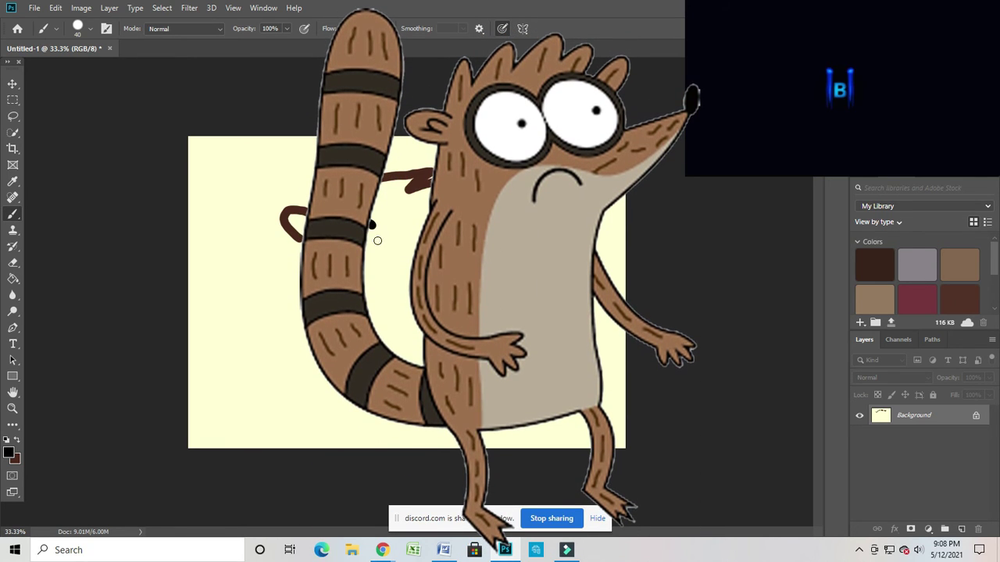
{"action": "left_click_drag", "start_coordinate": [371, 223], "coordinate": [374, 271]}
{"action": "left_click_drag", "start_coordinate": [414, 217], "coordinate": [421, 219]}
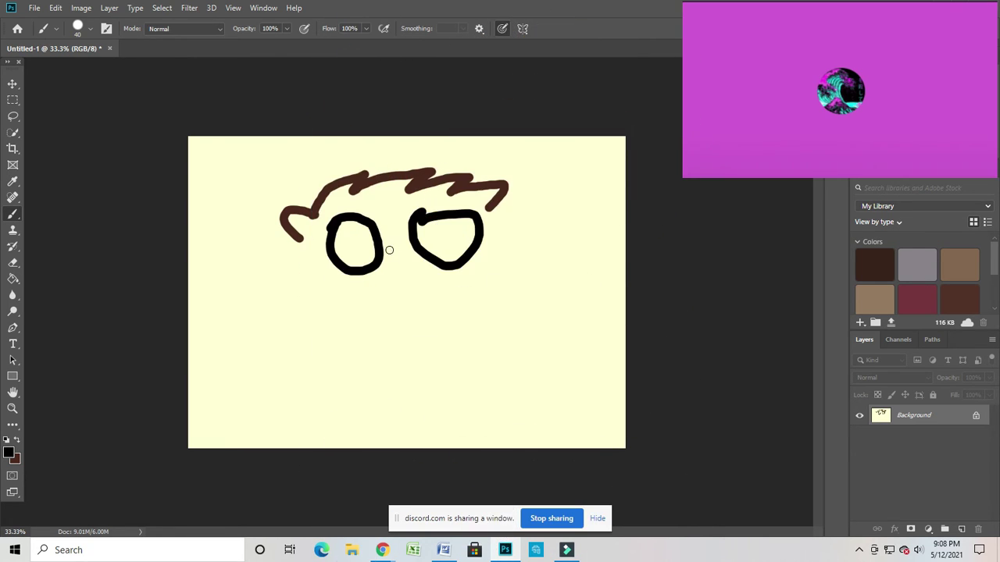
{"action": "key", "text": "ctrl+z"}
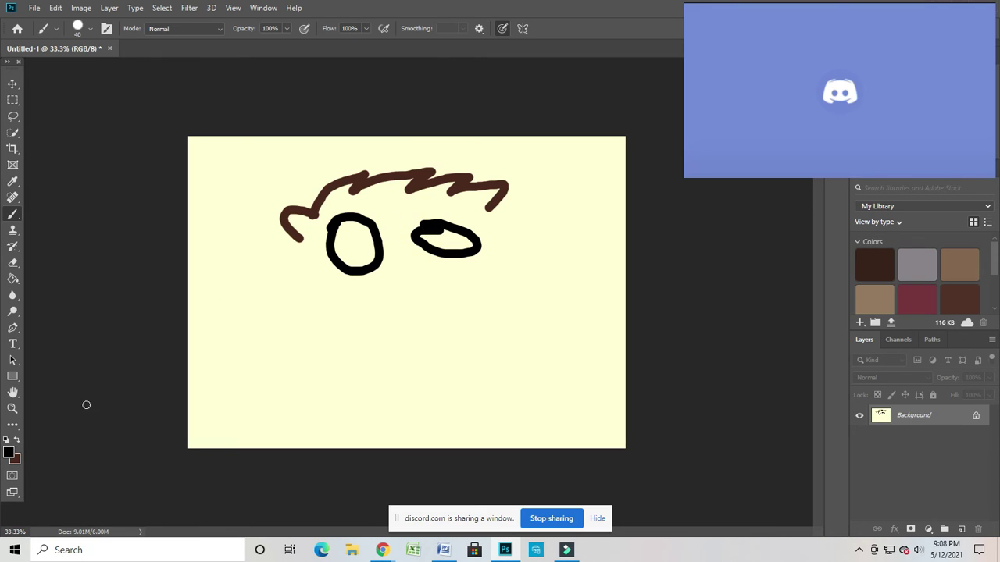
{"action": "left_click", "coordinate": [21, 444]}
{"action": "left_click_drag", "start_coordinate": [497, 196], "coordinate": [300, 245]}
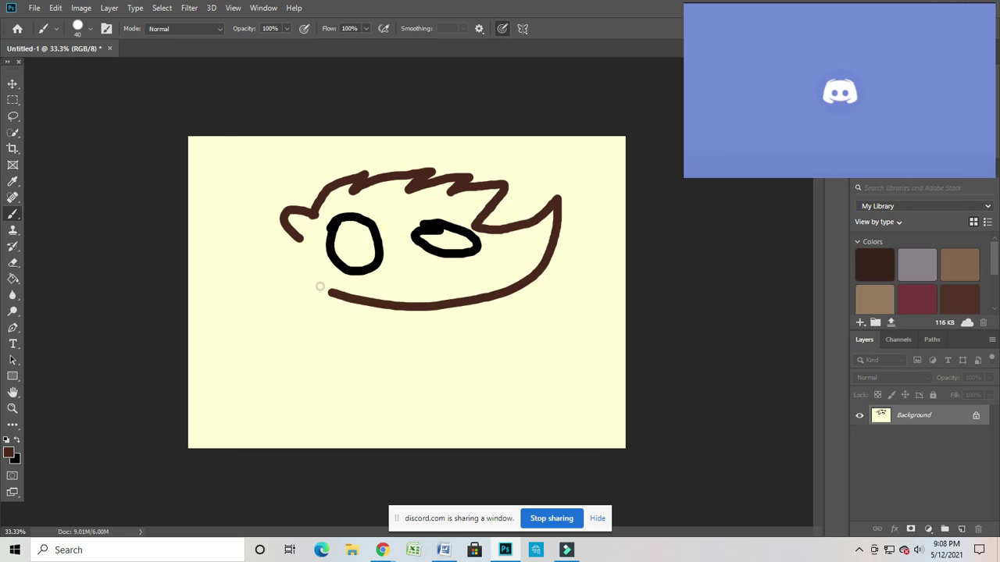
{"action": "left_click", "coordinate": [21, 444]}
Step: Paint a red nose at the snout tip and add pupils to the eyes
{"action": "left_click", "coordinate": [10, 452]}
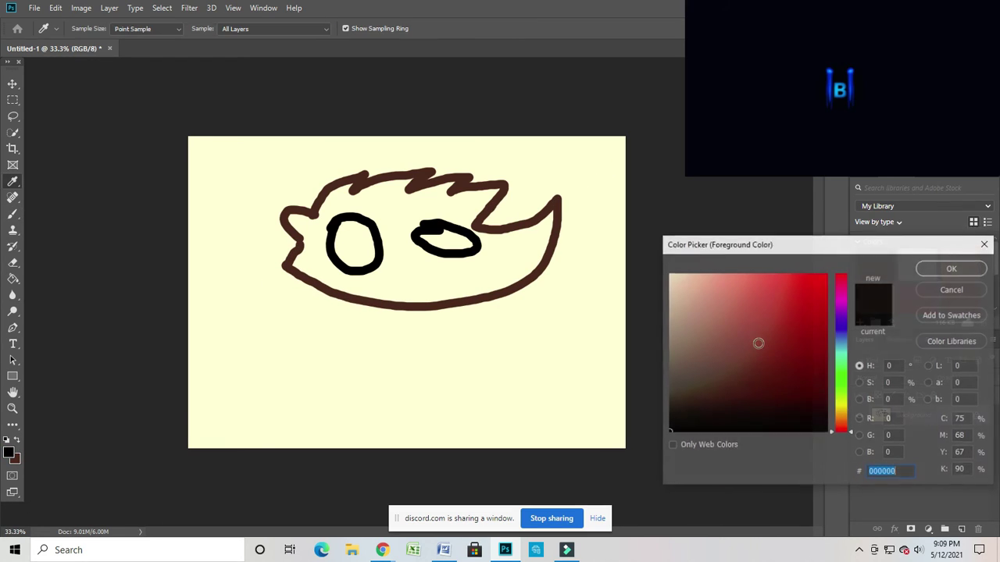
{"action": "left_click", "coordinate": [890, 279]}
{"action": "left_click", "coordinate": [957, 264]}
{"action": "left_click", "coordinate": [558, 197]}
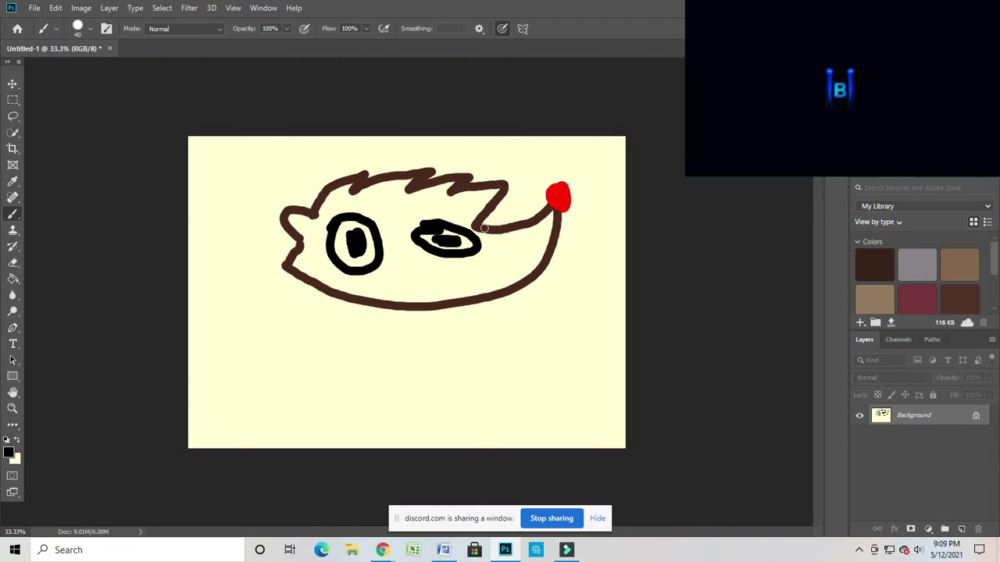
{"action": "left_click_drag", "start_coordinate": [433, 266], "coordinate": [453, 289]}
{"action": "key", "text": "e"}
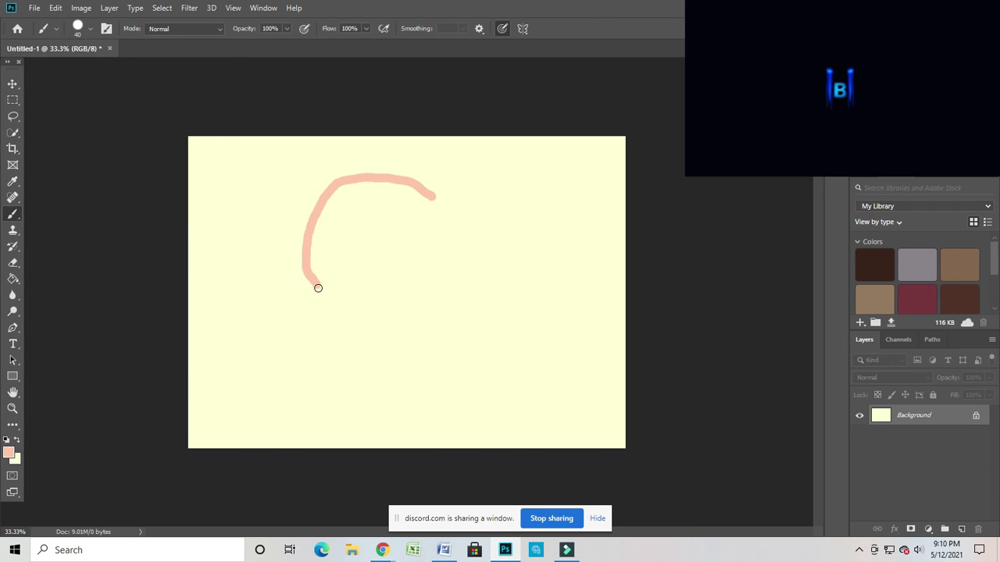
Step: Paint the peach head outline, a peach arm from the purple sleeve and the raised left hand
{"action": "left_click_drag", "start_coordinate": [317, 286], "coordinate": [391, 302]}
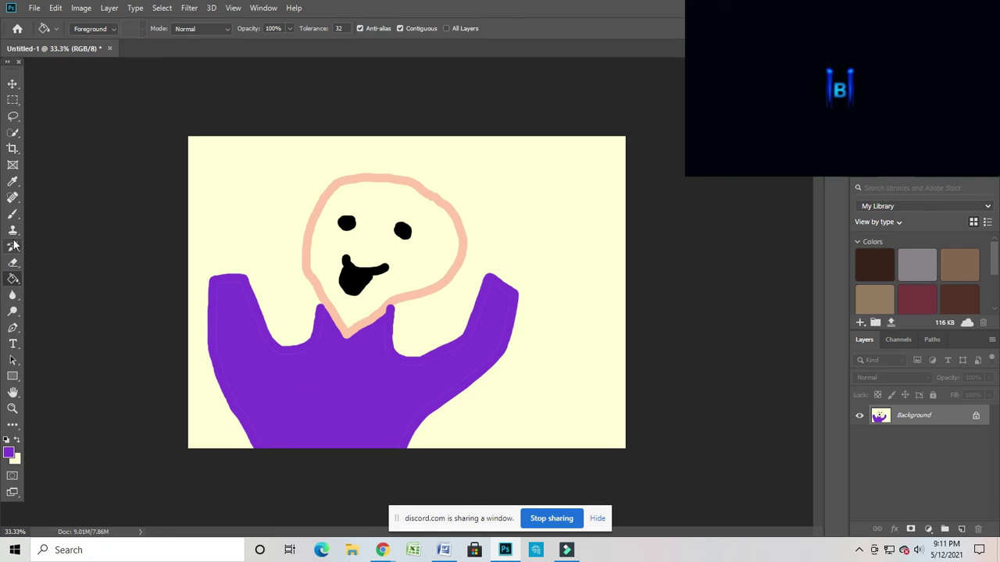
{"action": "left_click", "coordinate": [13, 213]}
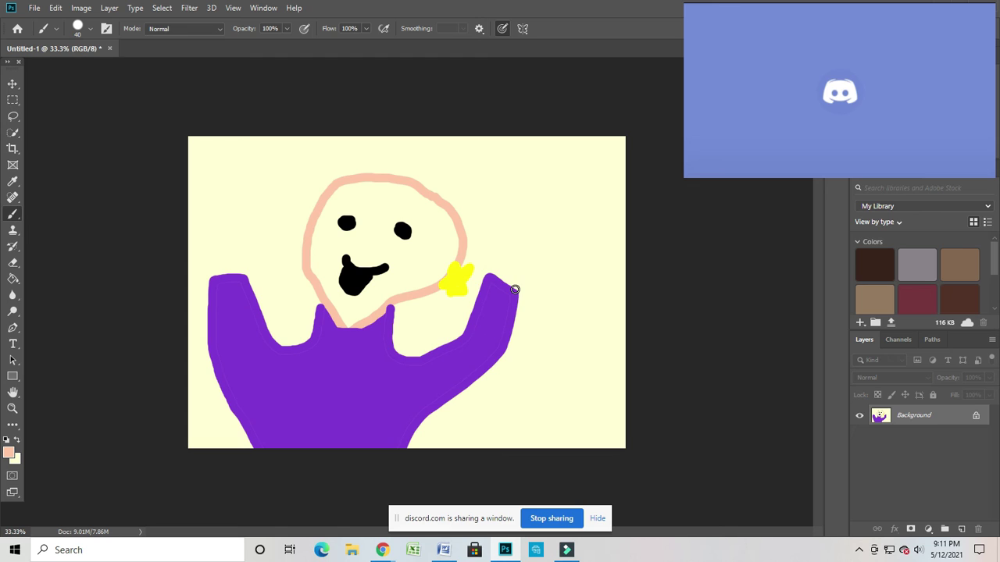
{"action": "left_click_drag", "start_coordinate": [514, 289], "coordinate": [560, 282]}
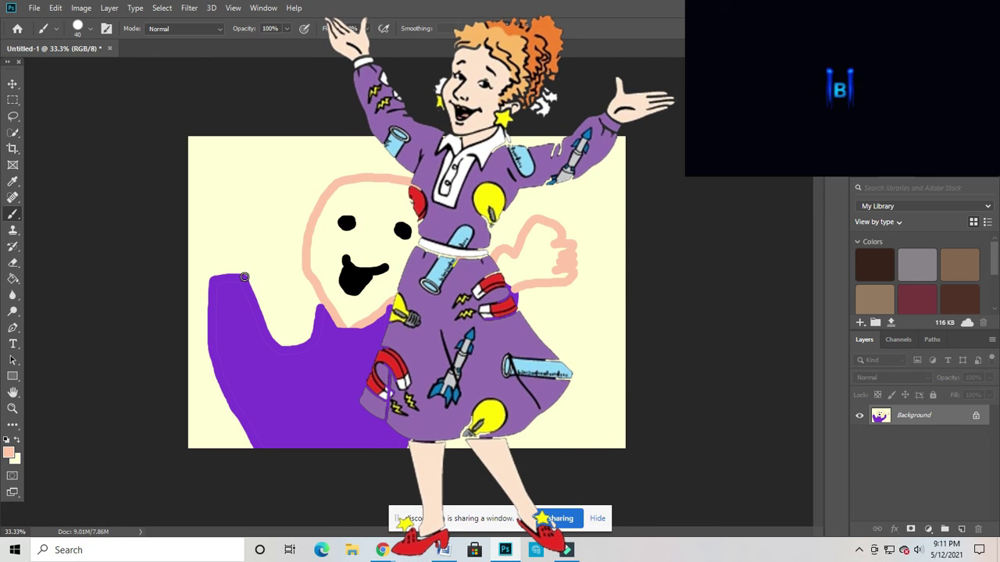
{"action": "mouse_move", "coordinate": [244, 277]}
{"action": "left_mouse_down"}
{"action": "mouse_move", "coordinate": [229, 221]}
{"action": "mouse_move", "coordinate": [211, 227]}
{"action": "mouse_move", "coordinate": [214, 280]}
{"action": "left_mouse_up"}
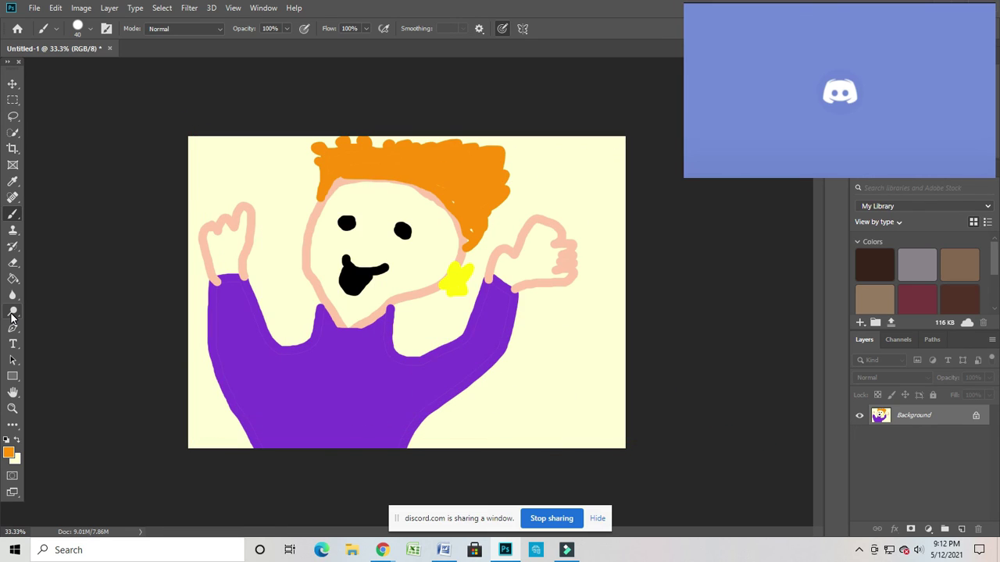
Step: Mute the system sound with the mute media key
{"action": "key", "text": "XF86AudioMute"}
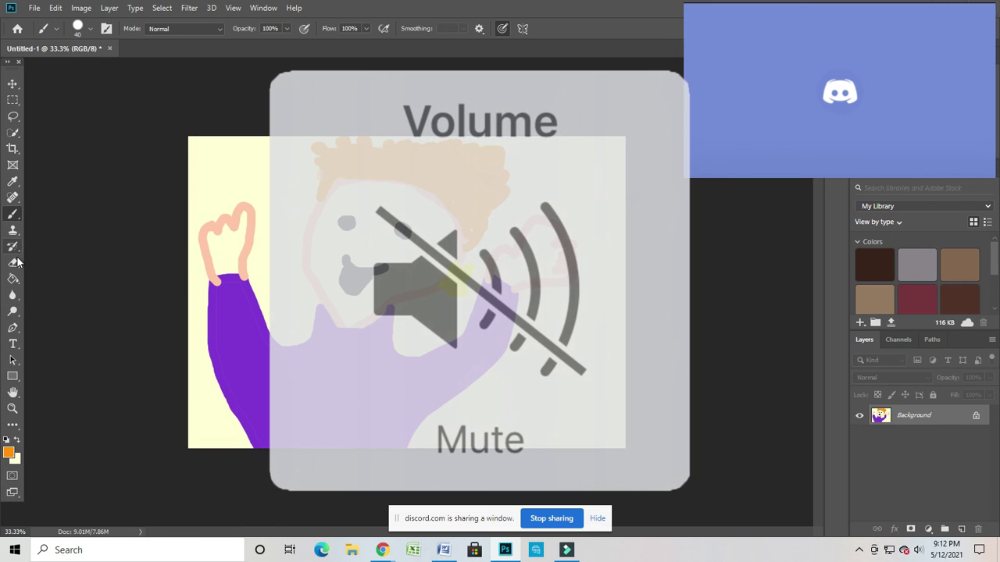